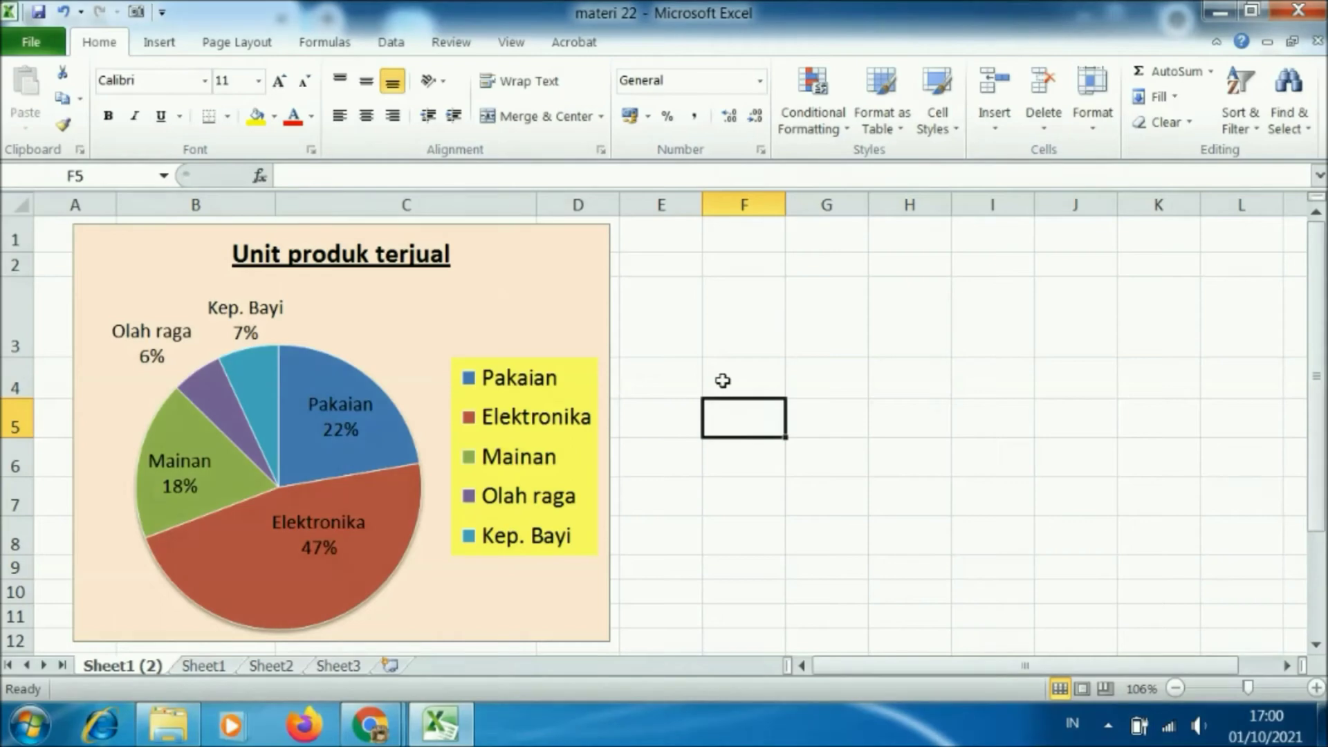
# Select B3:C8 (Kategori and Unit produk terjual) and insert a flat 2-D pie chart.
pyautogui.click(370, 725)
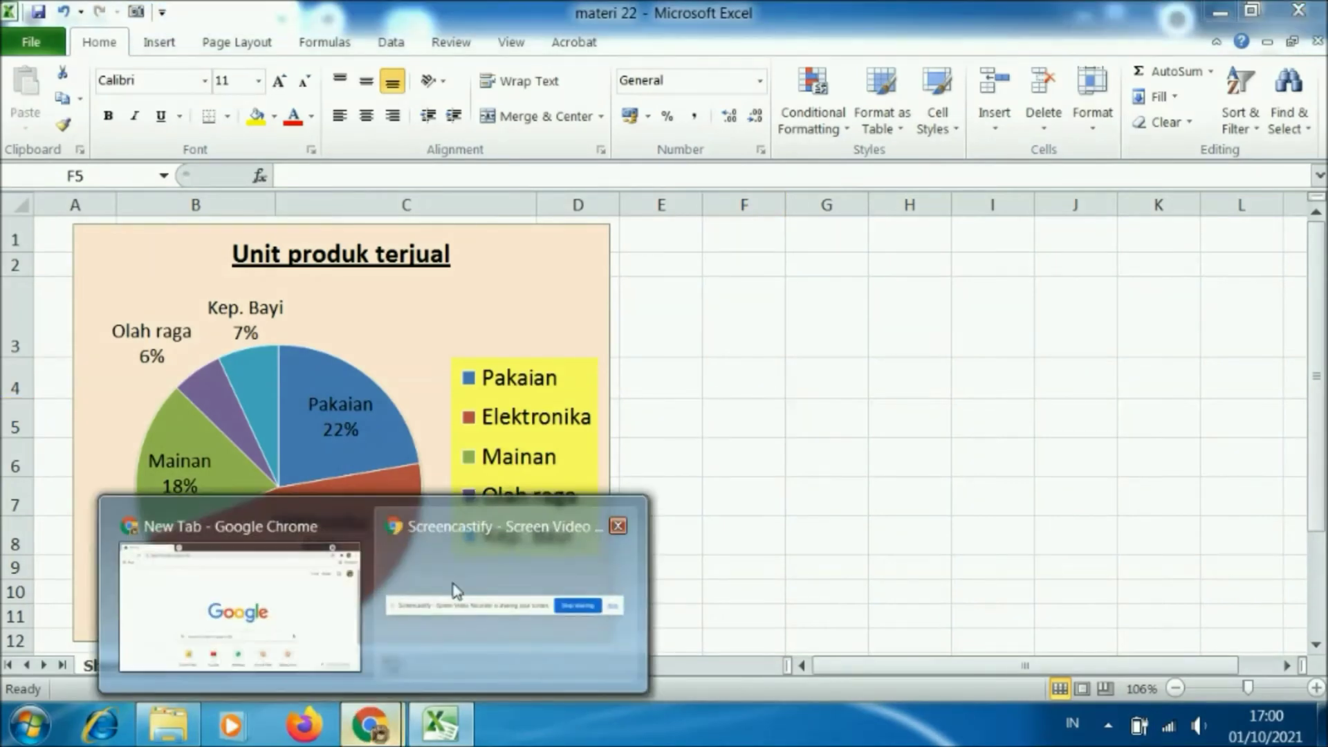
pyautogui.click(462, 578)
pyautogui.click(855, 662)
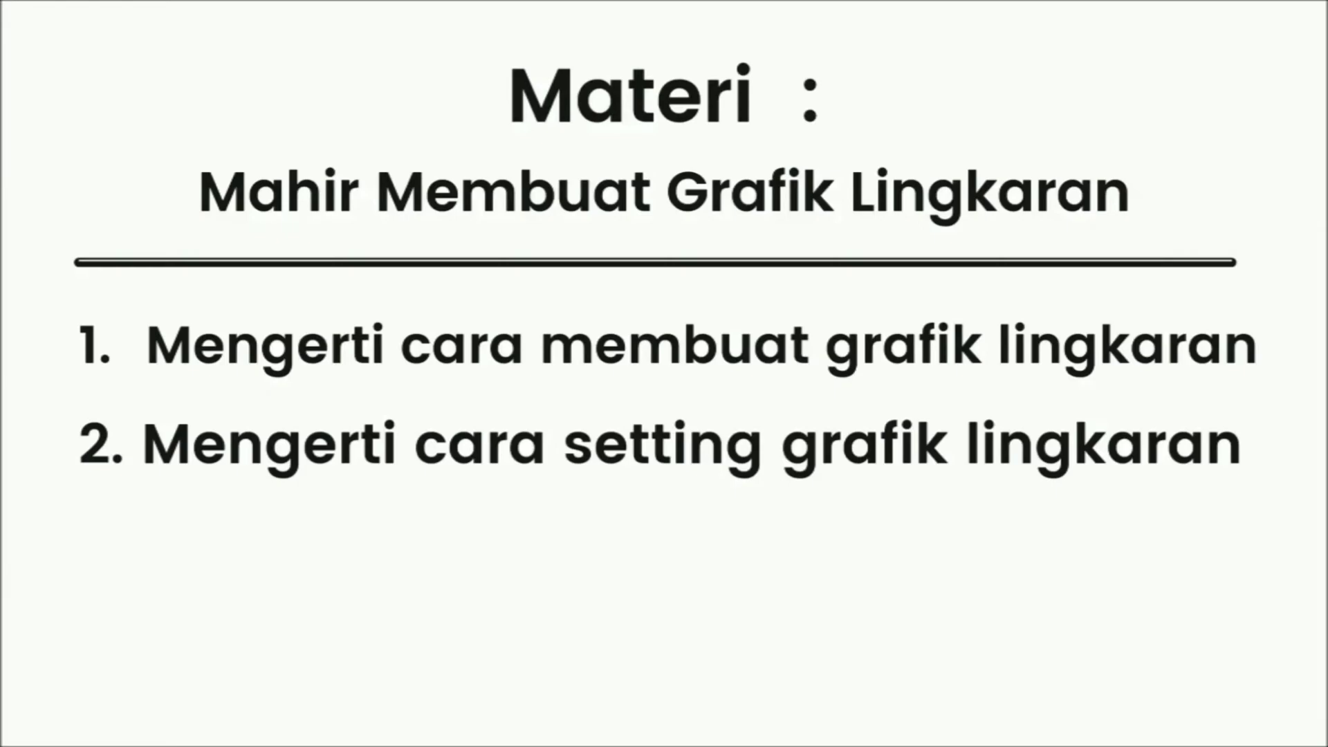
pyautogui.click(655, 362)
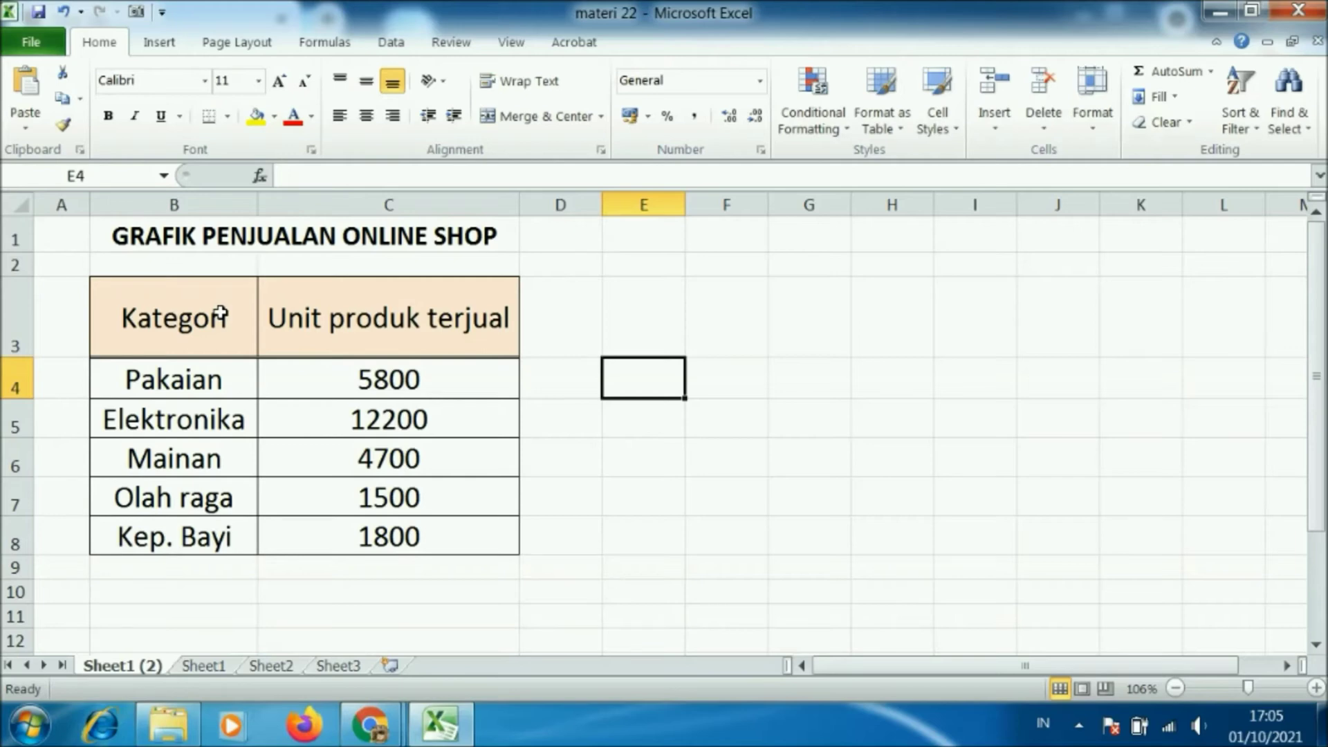
pyautogui.moveTo(220, 314); pyautogui.dragTo(345, 538)
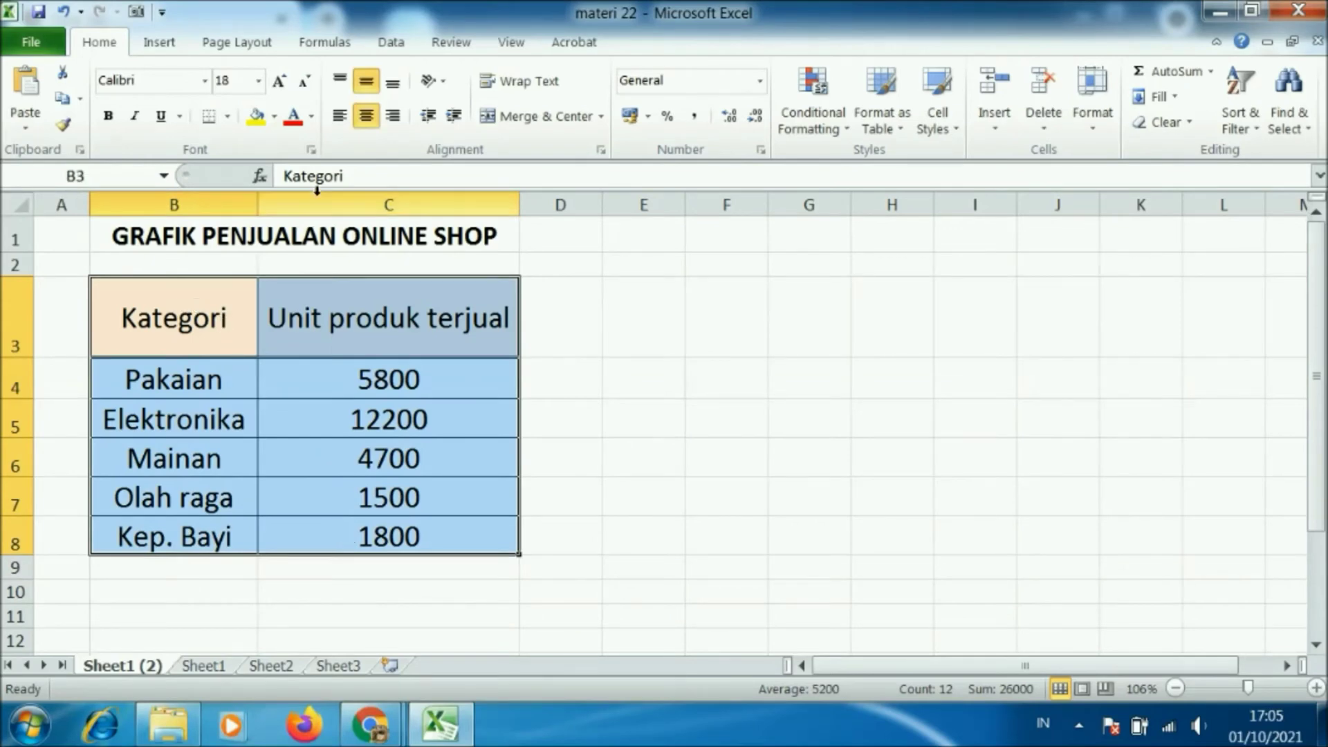
pyautogui.click(149, 47)
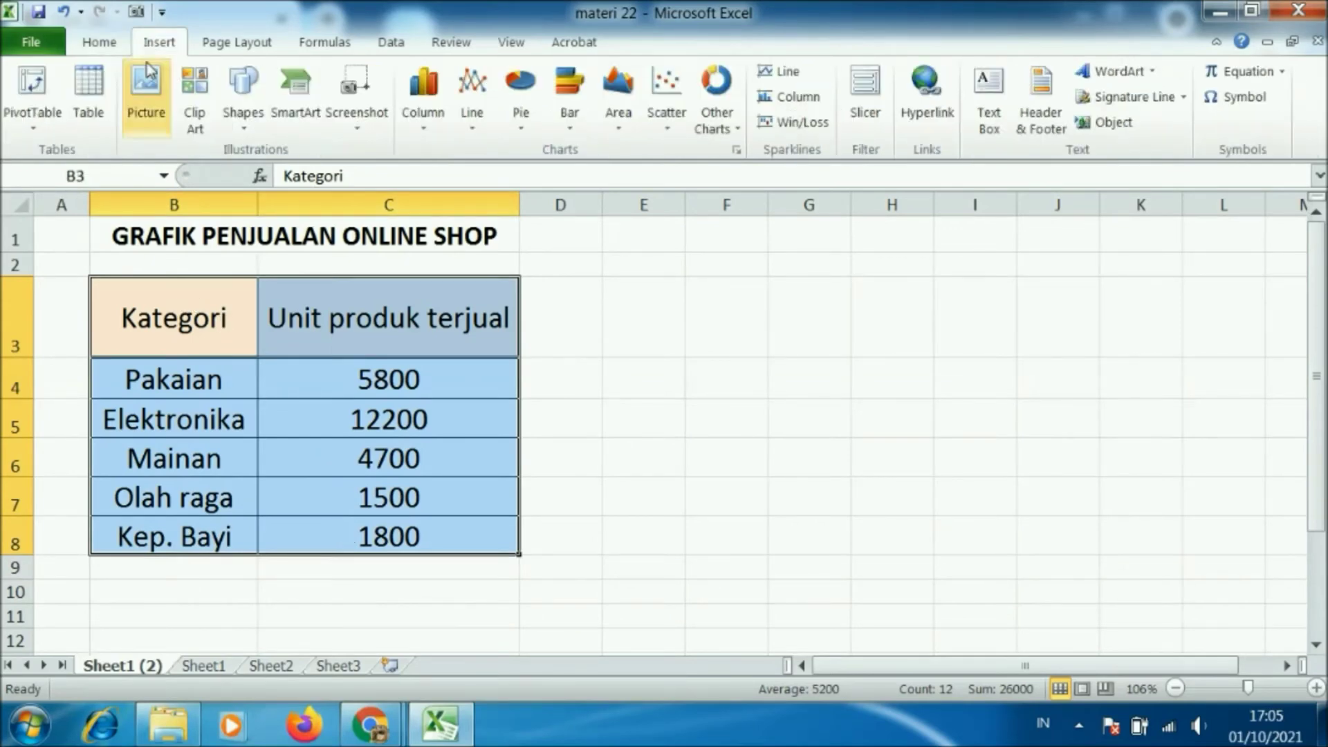
pyautogui.click(523, 107)
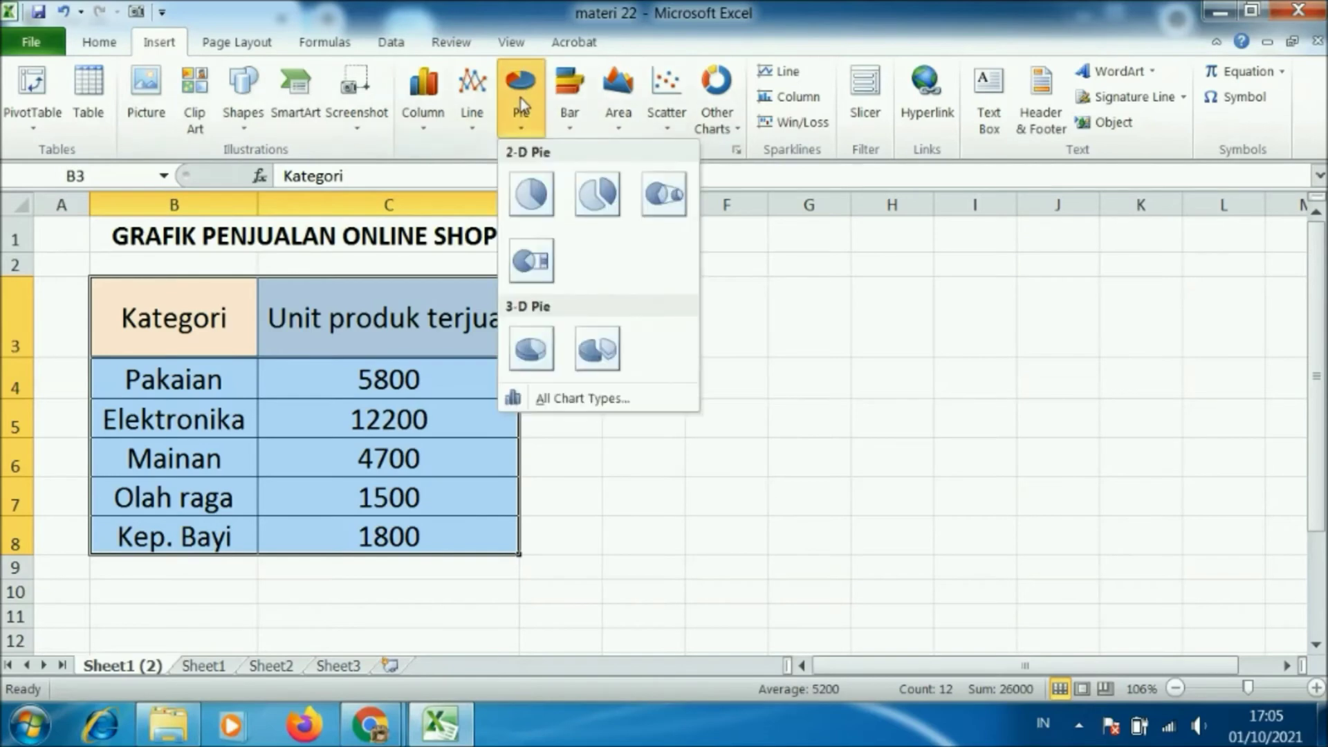
pyautogui.click(530, 196)
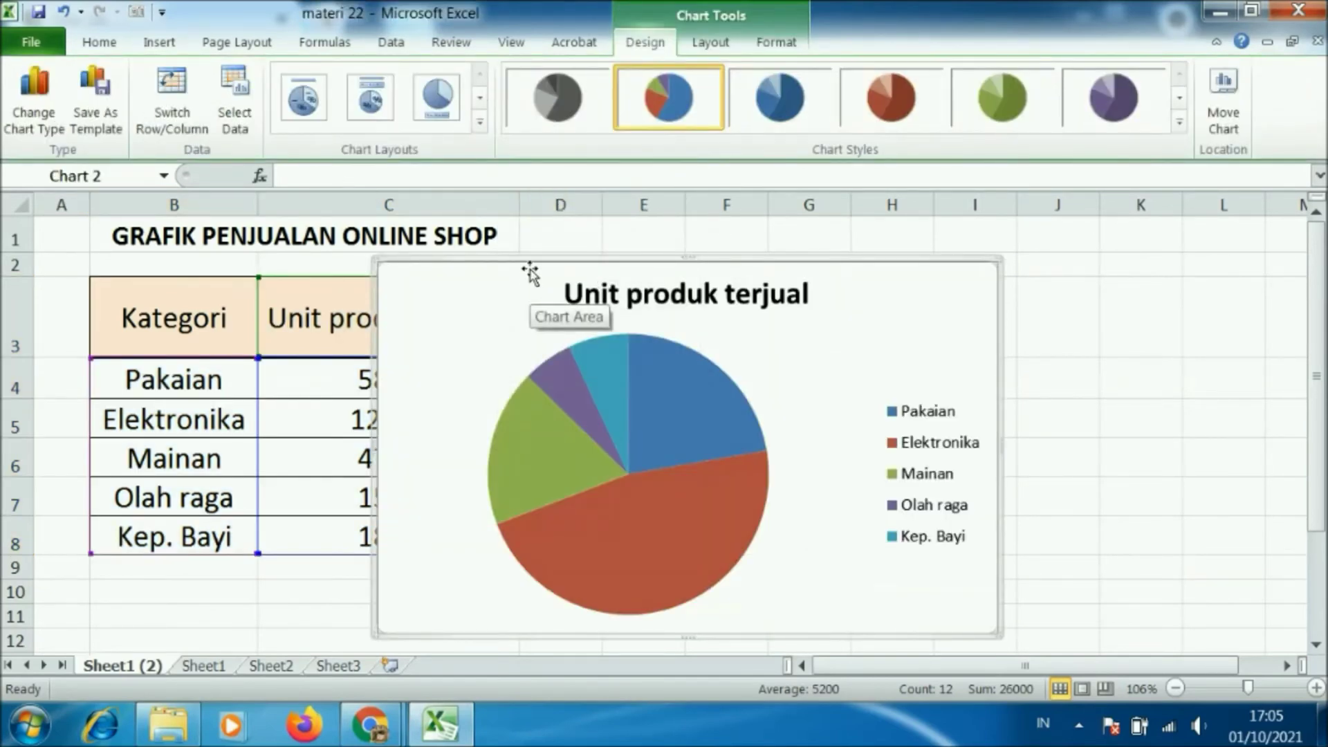
# Drag the chart right of the table and apply Layout 6 for percentage slice labels.
pyautogui.moveTo(527, 273); pyautogui.dragTo(605, 251)
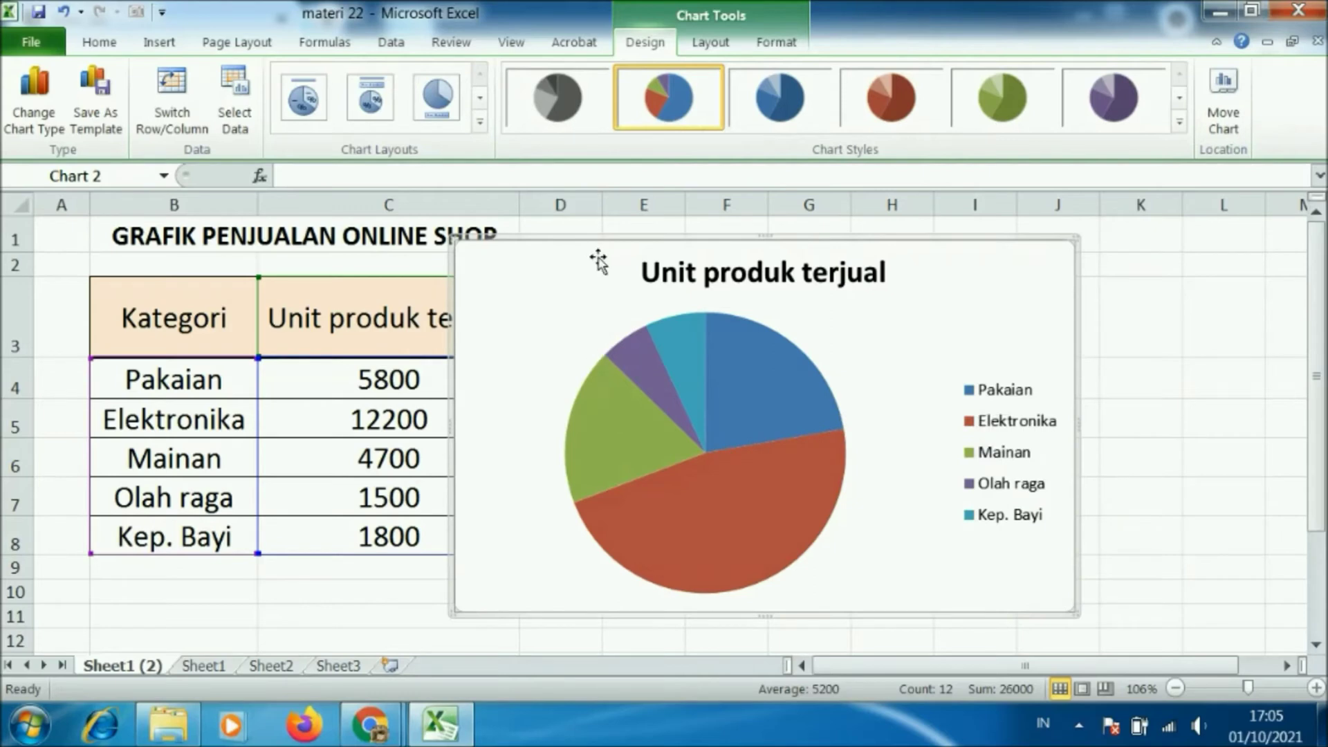
pyautogui.click(482, 95)
pyautogui.click(481, 96)
pyautogui.click(480, 73)
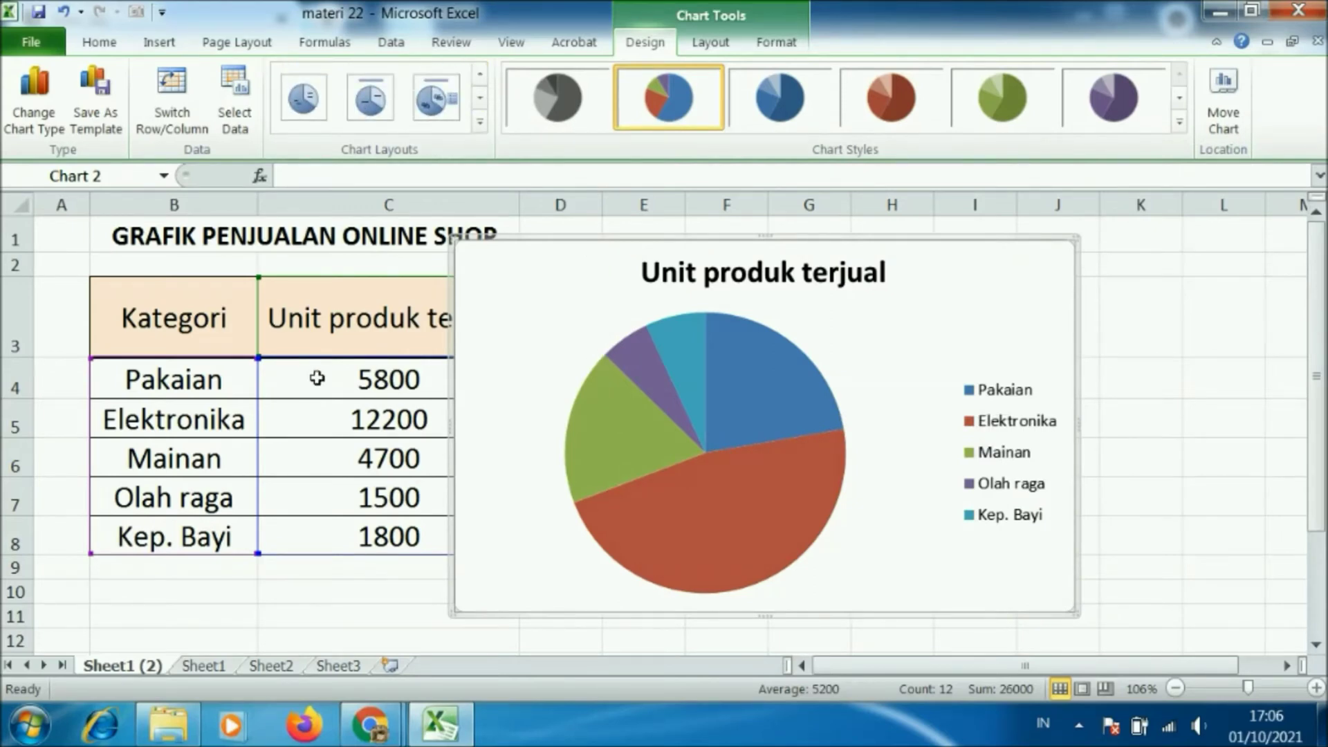
pyautogui.click(431, 117)
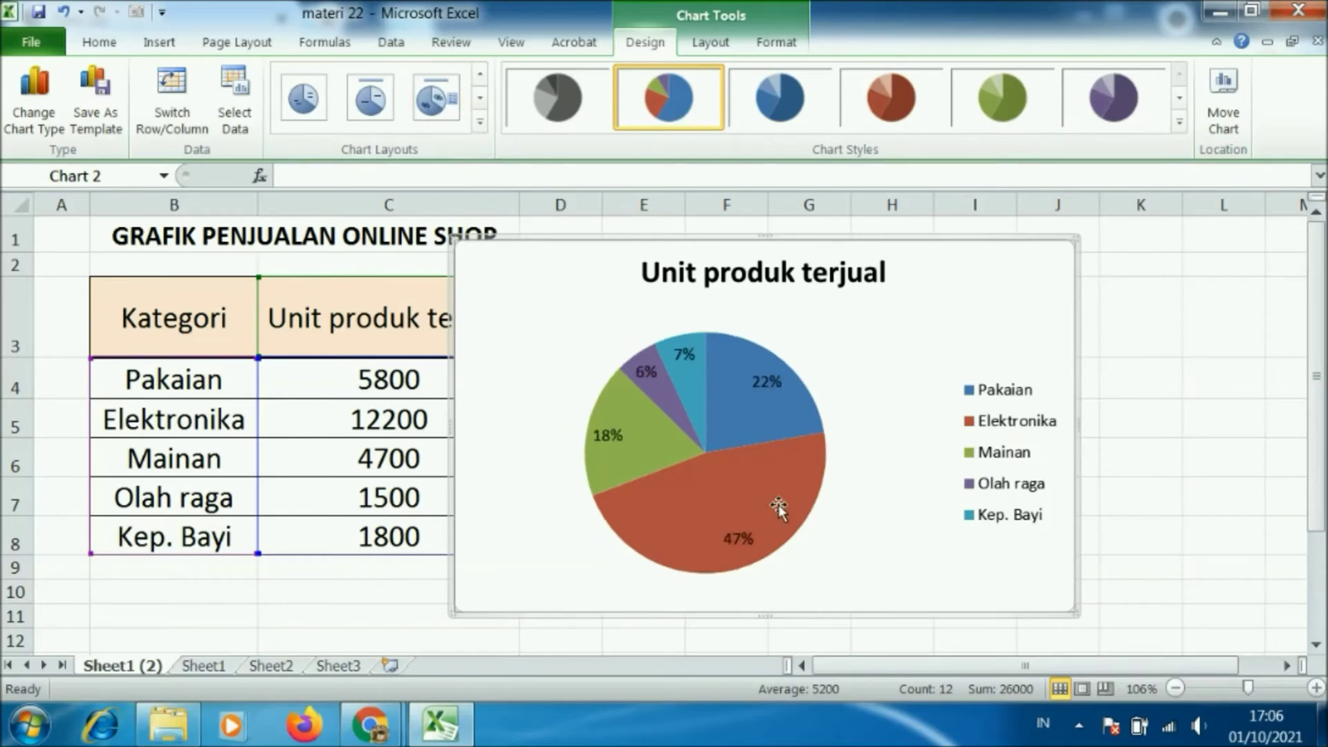
pyautogui.moveTo(772, 500)
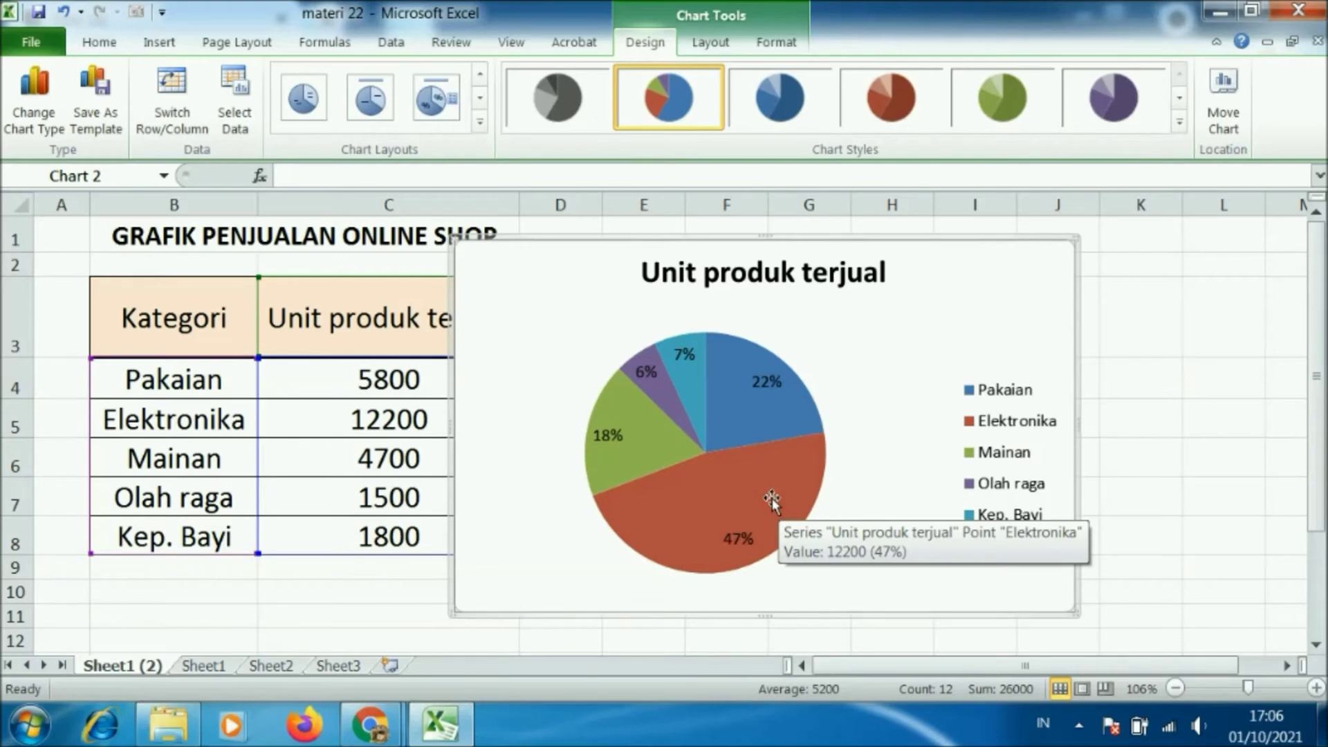
pyautogui.rightClick(738, 477)
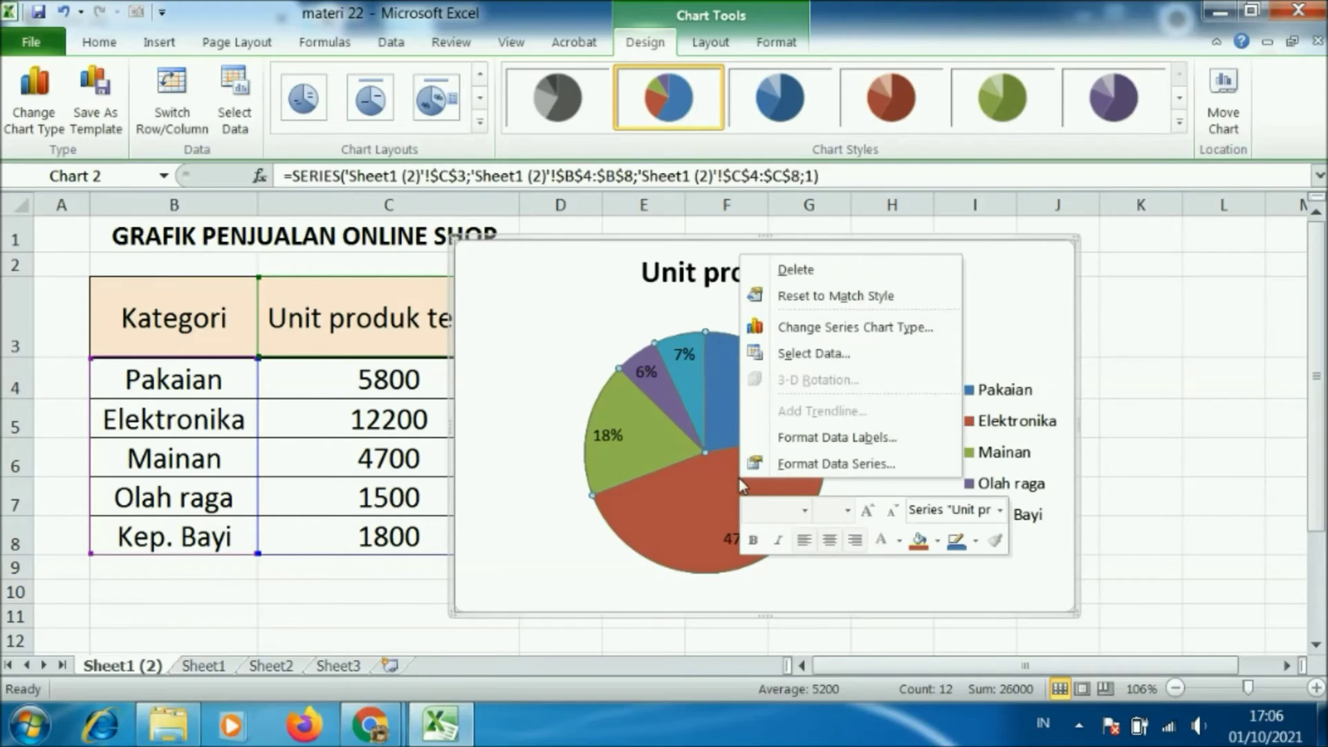
# Add category names to the slice labels beside the percentages, e.g. Elektronika 47%.
pyautogui.click(787, 438)
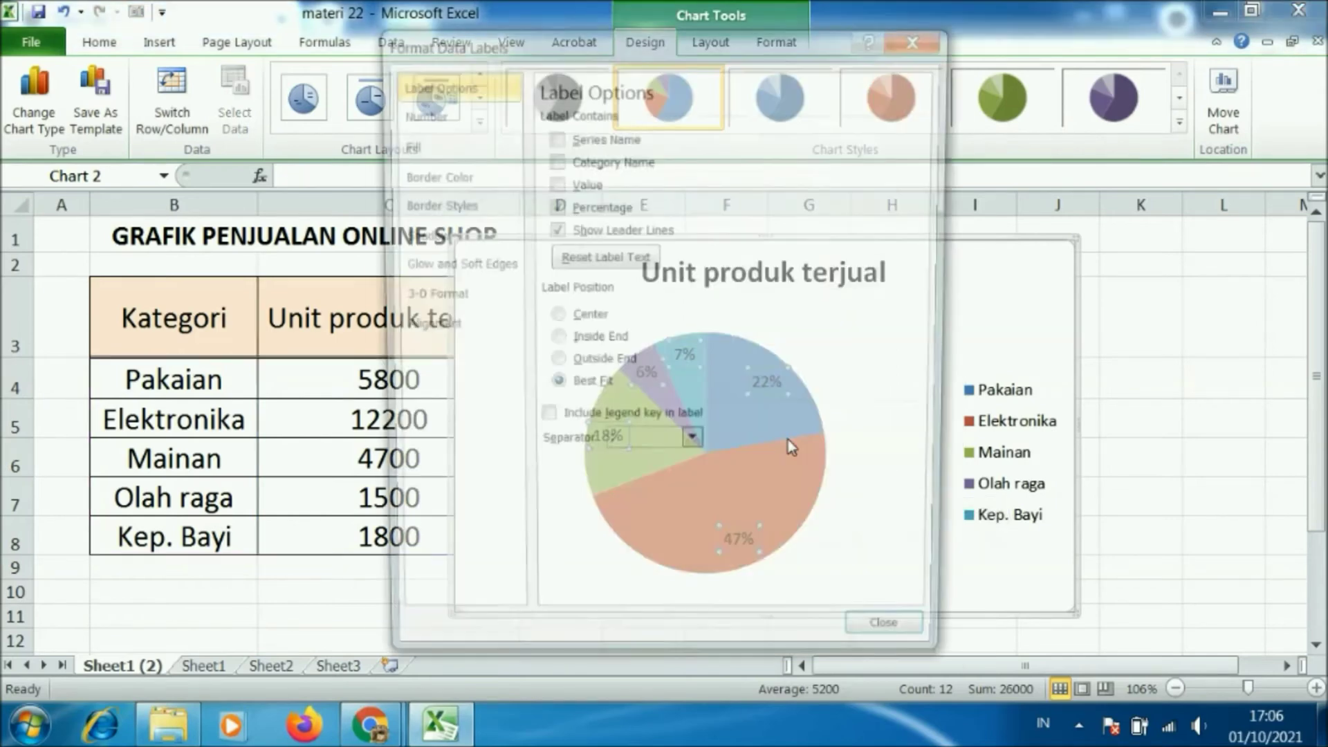
pyautogui.click(553, 160)
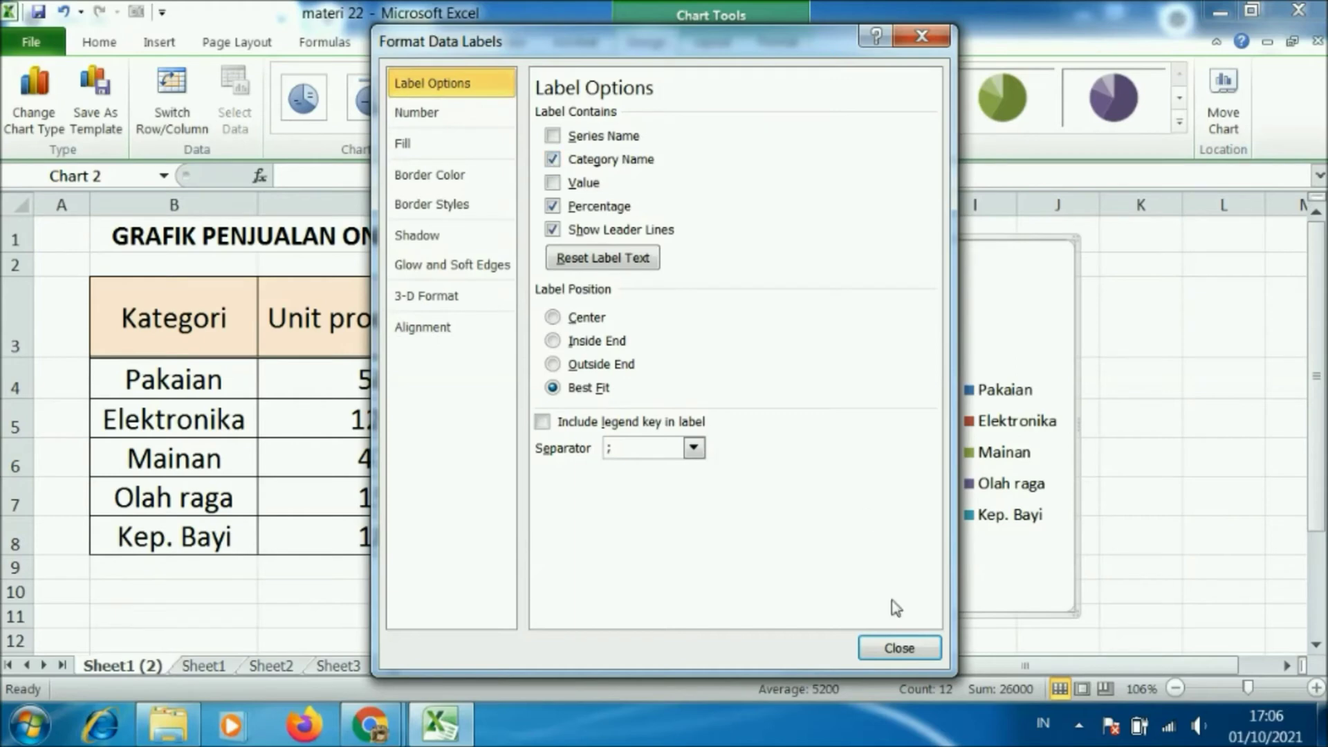
pyautogui.click(897, 648)
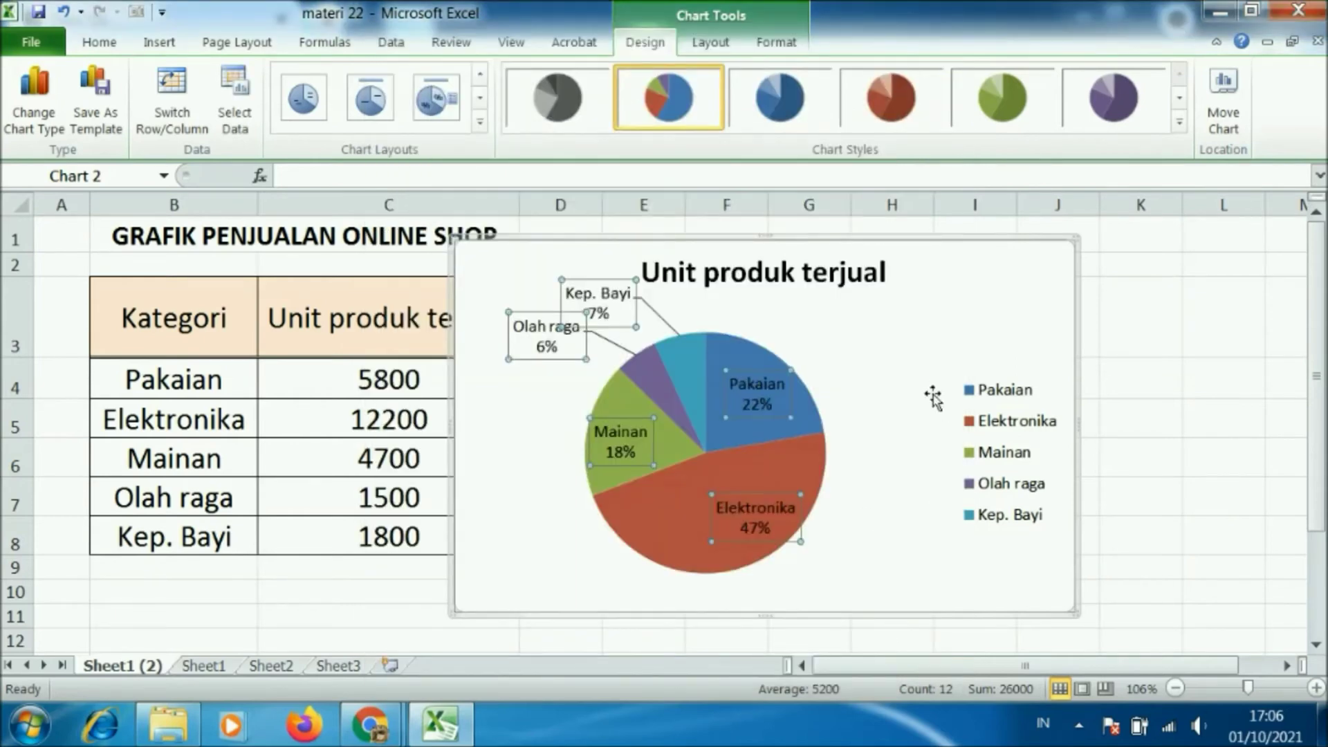
# Resize the pie's plot area from its corners and shift it down-left so outside labels fit.
pyautogui.click(840, 387)
pyautogui.click(792, 369)
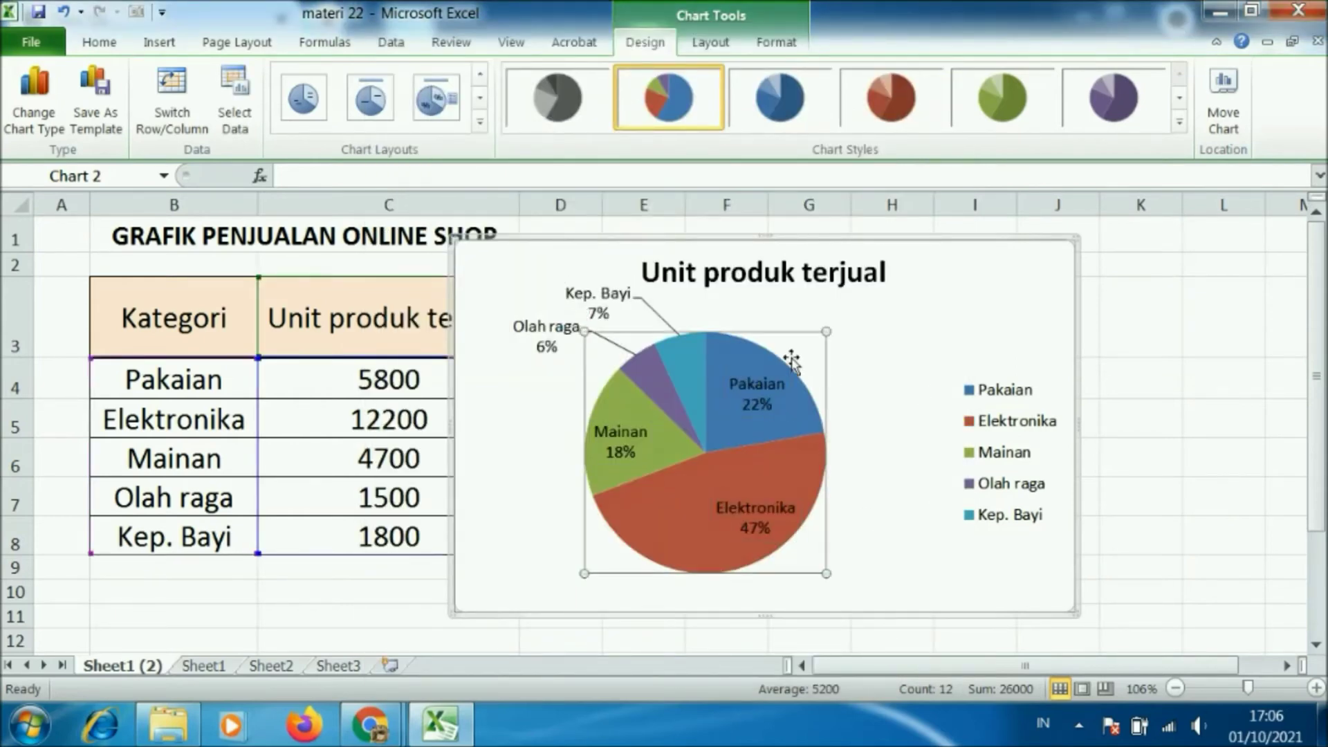
pyautogui.moveTo(583, 570); pyautogui.dragTo(564, 592)
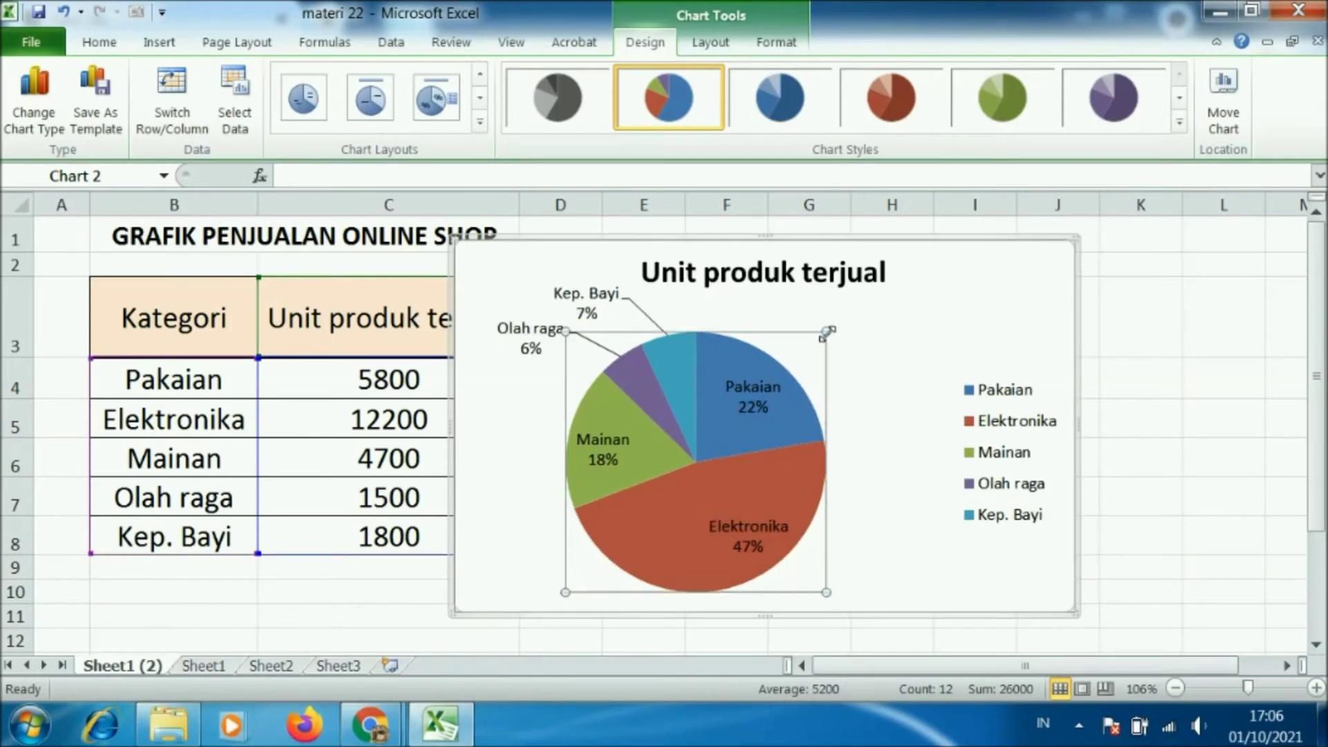
pyautogui.moveTo(826, 331); pyautogui.dragTo(835, 323)
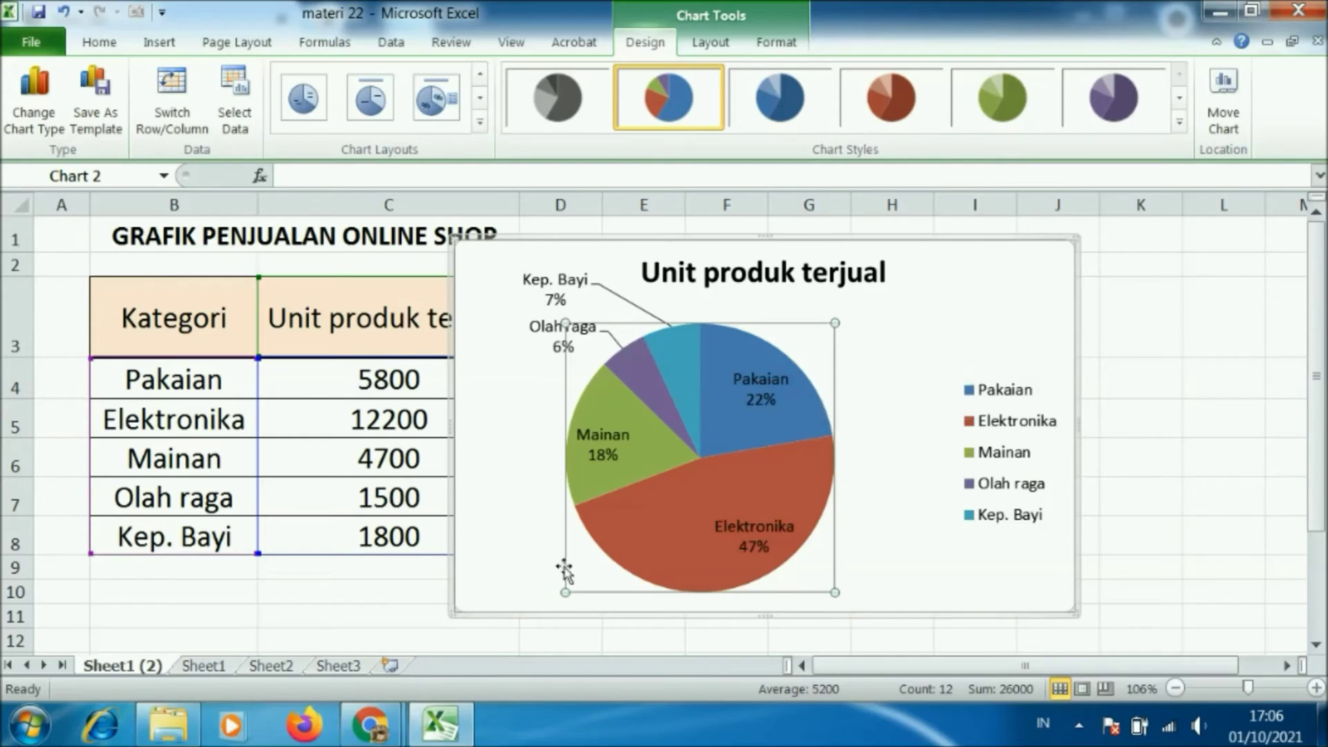
pyautogui.moveTo(565, 592); pyautogui.dragTo(573, 584)
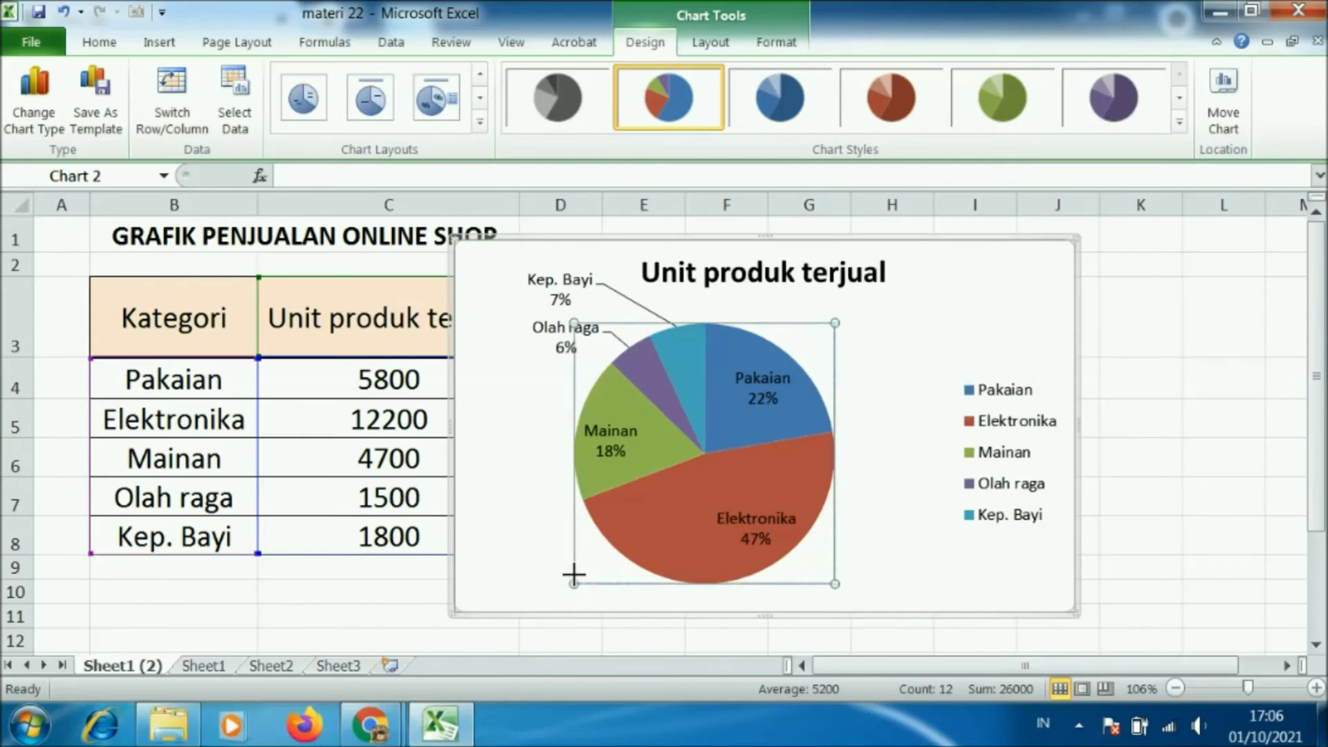
pyautogui.moveTo(695, 322); pyautogui.dragTo(671, 346)
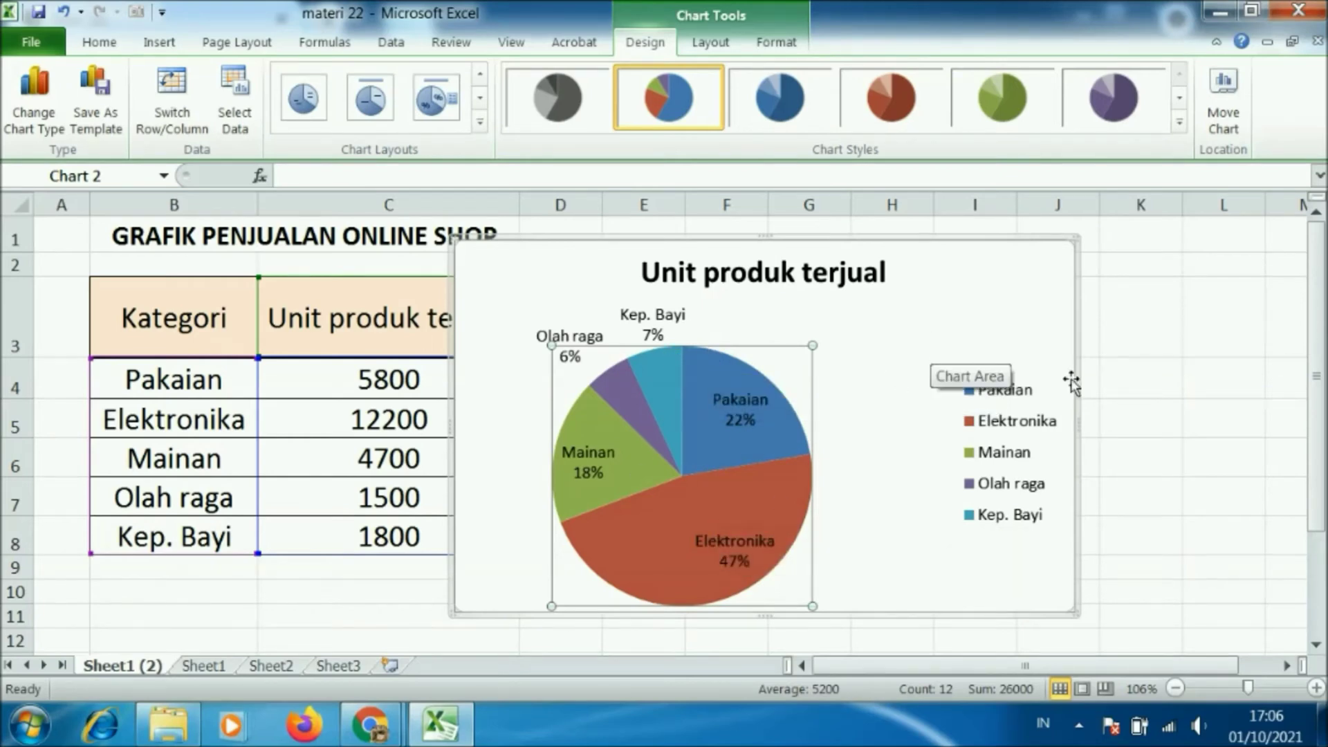
# Move the legend toward the pie and narrow the chart from its right edge.
pyautogui.click(1041, 436)
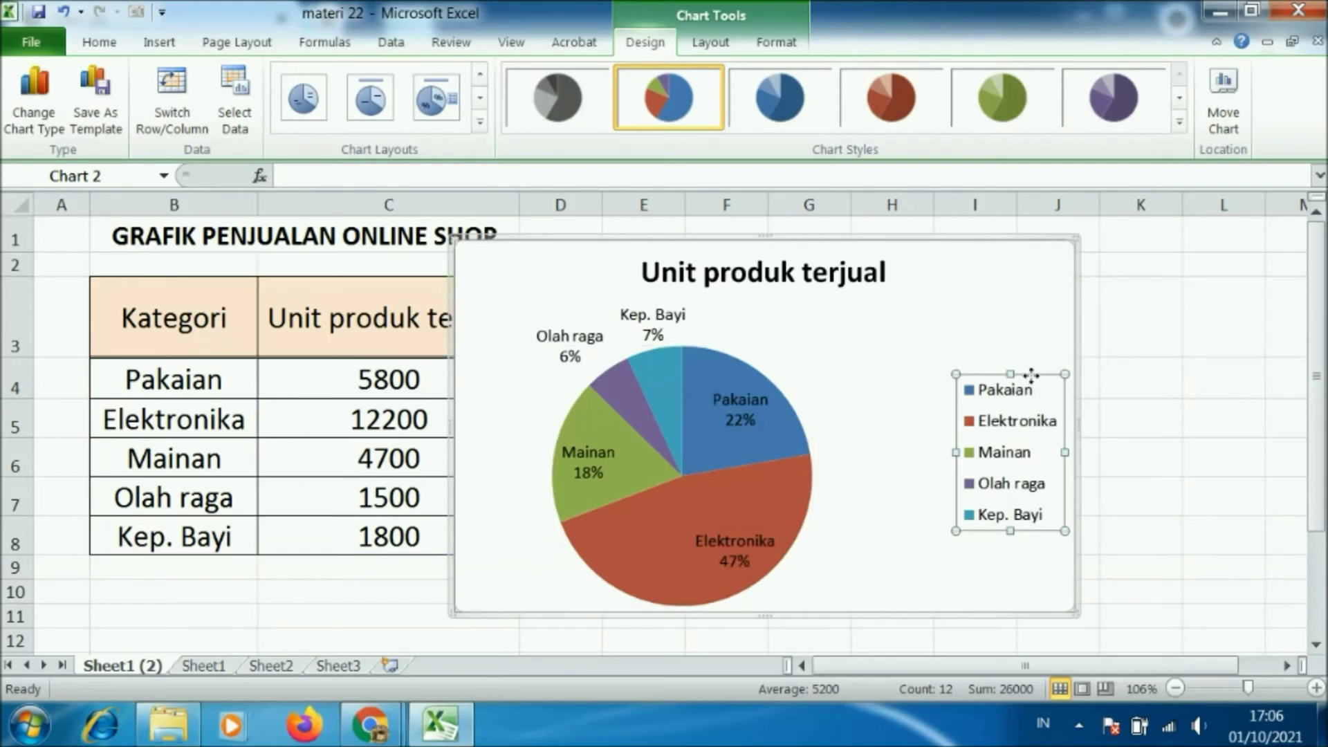
pyautogui.moveTo(1034, 385); pyautogui.dragTo(920, 389)
pyautogui.click(1073, 450)
pyautogui.moveTo(1076, 422); pyautogui.dragTo(986, 432)
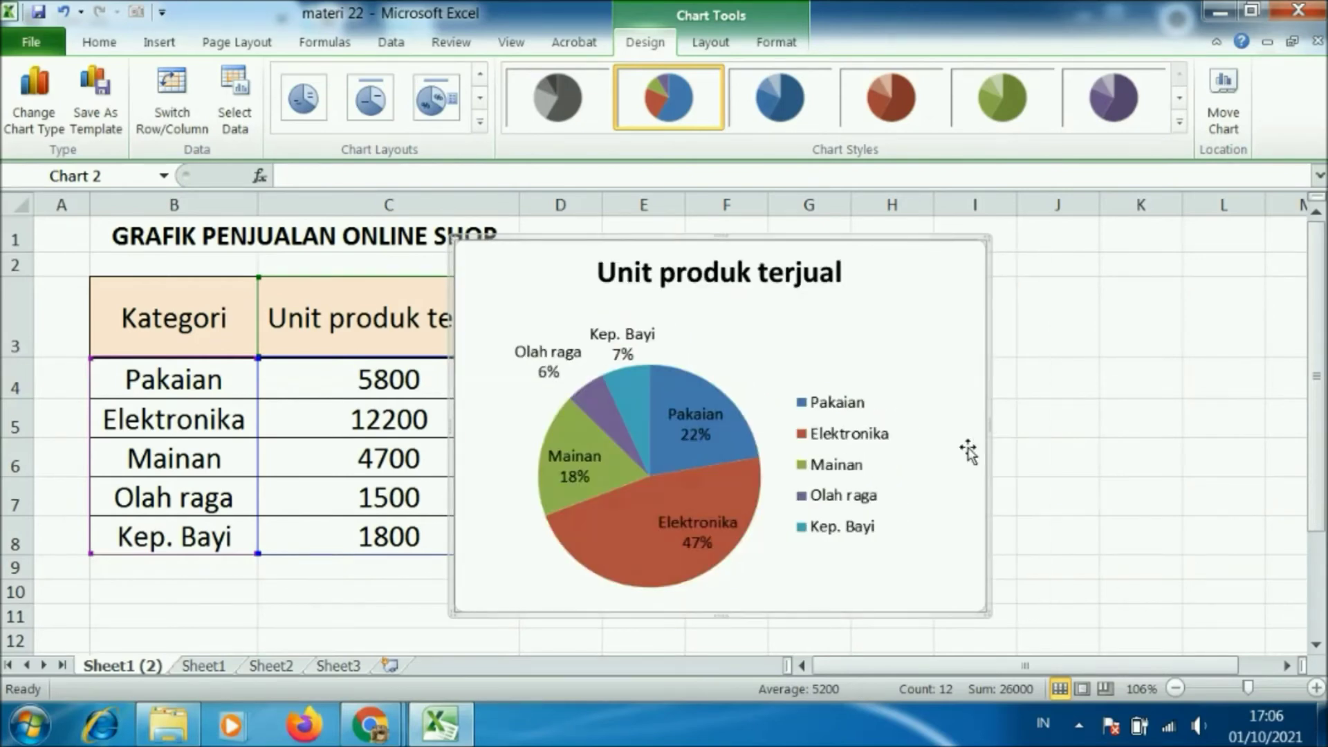
pyautogui.moveTo(987, 424); pyautogui.dragTo(956, 424)
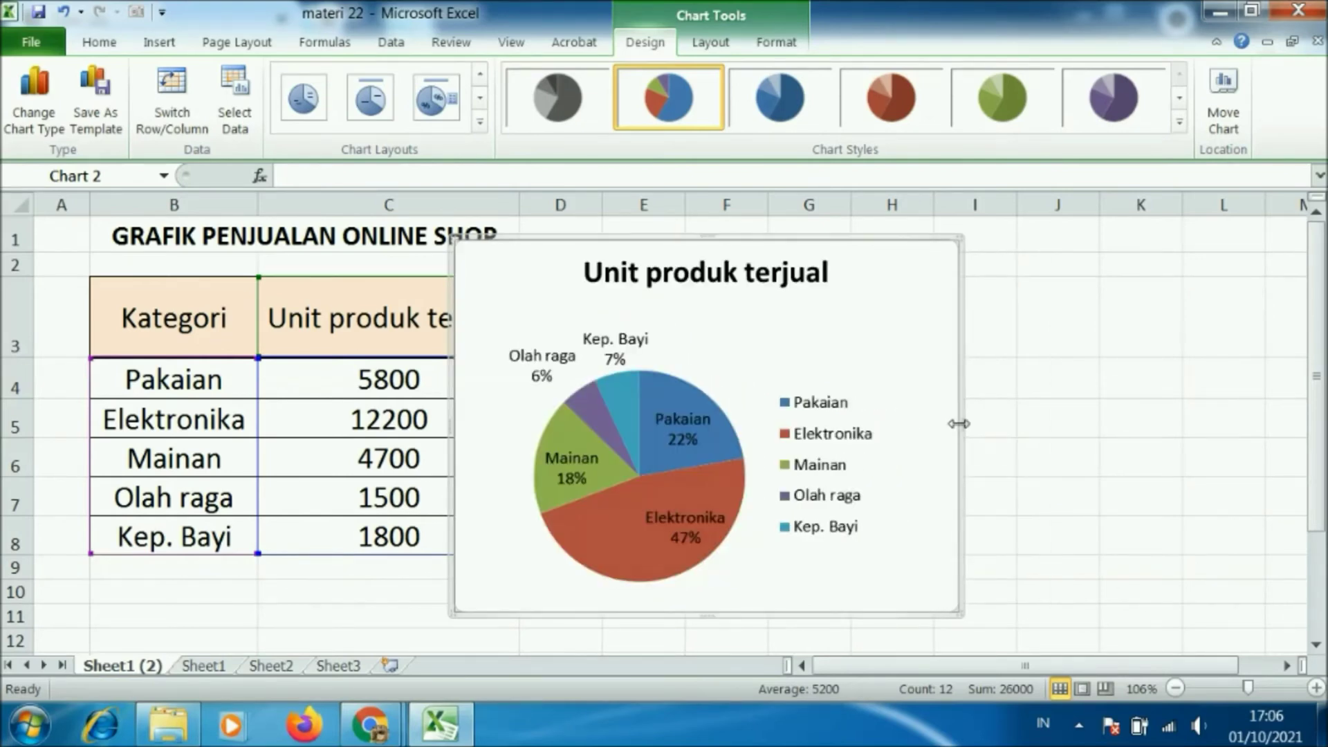
# Shift the legend slightly right and enlarge the pie toward both corners.
pyautogui.click(856, 388)
pyautogui.moveTo(854, 387); pyautogui.dragTo(895, 382)
pyautogui.click(744, 408)
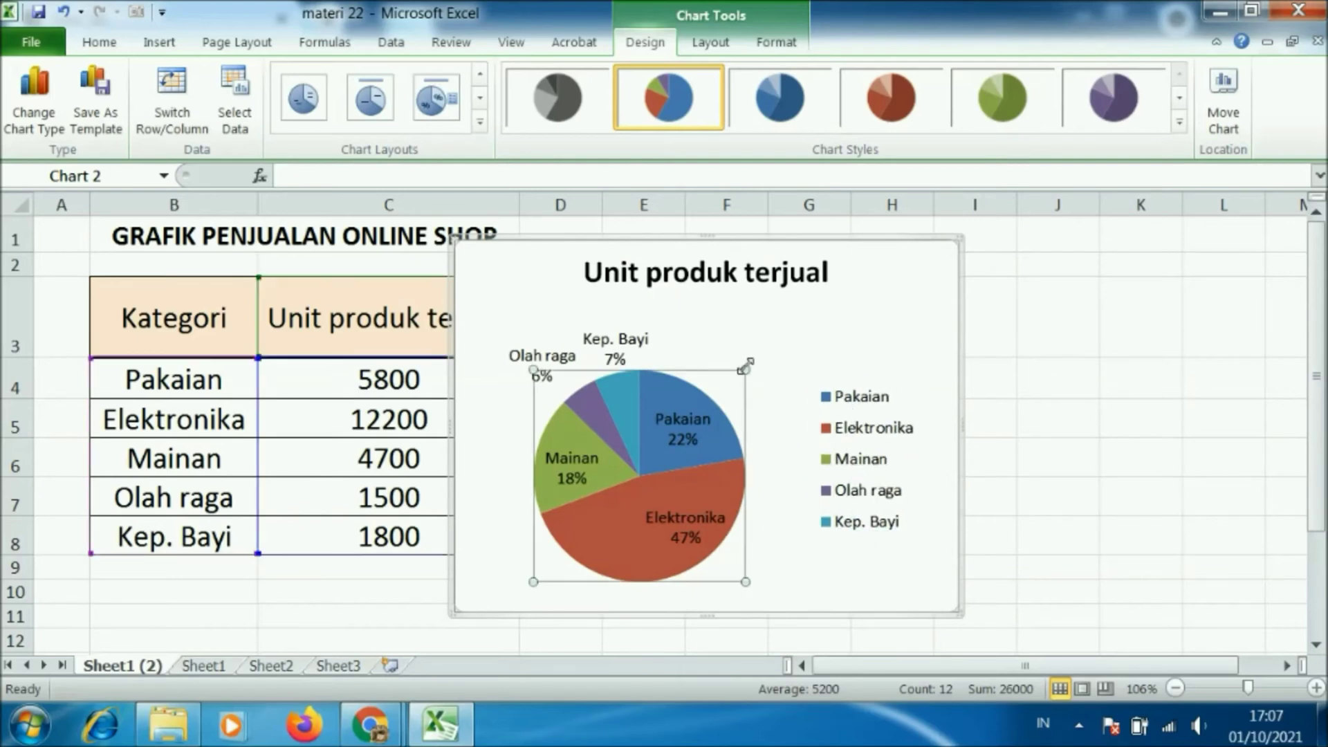
pyautogui.moveTo(745, 369); pyautogui.dragTo(770, 345)
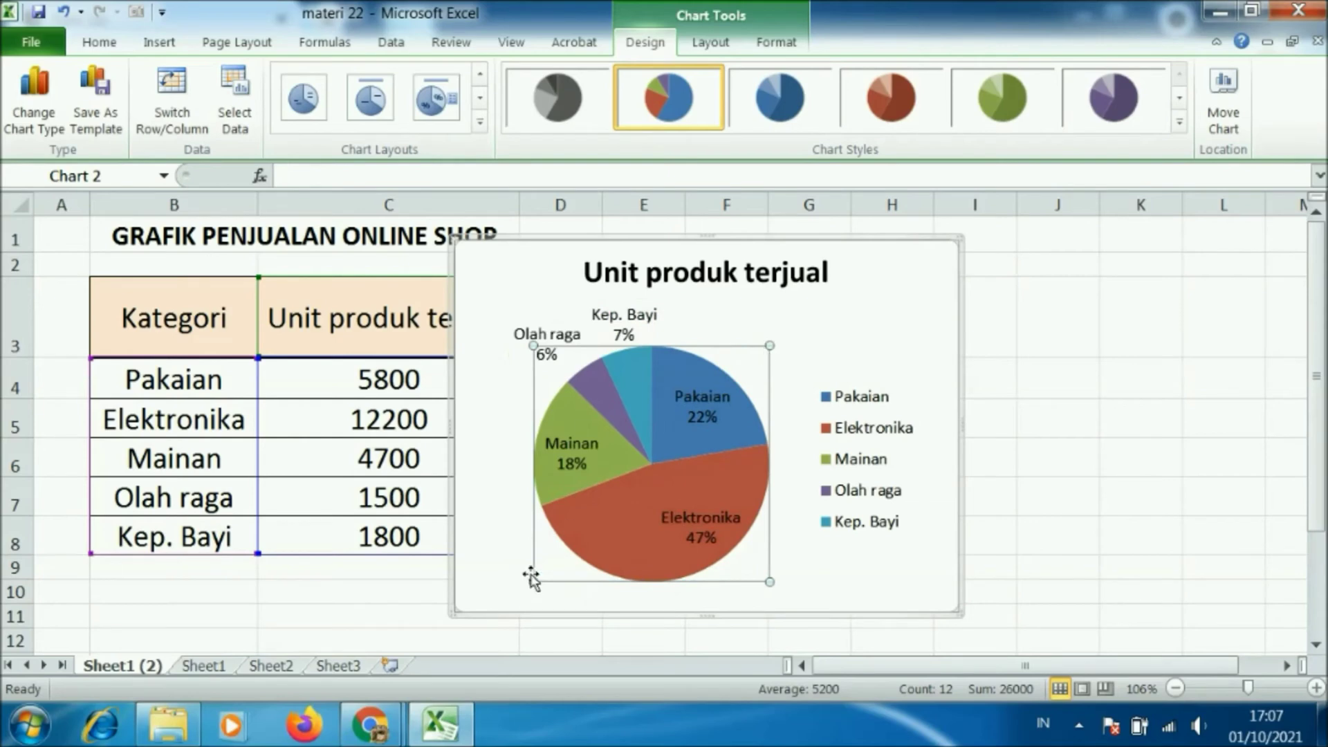
pyautogui.moveTo(533, 582); pyautogui.dragTo(519, 595)
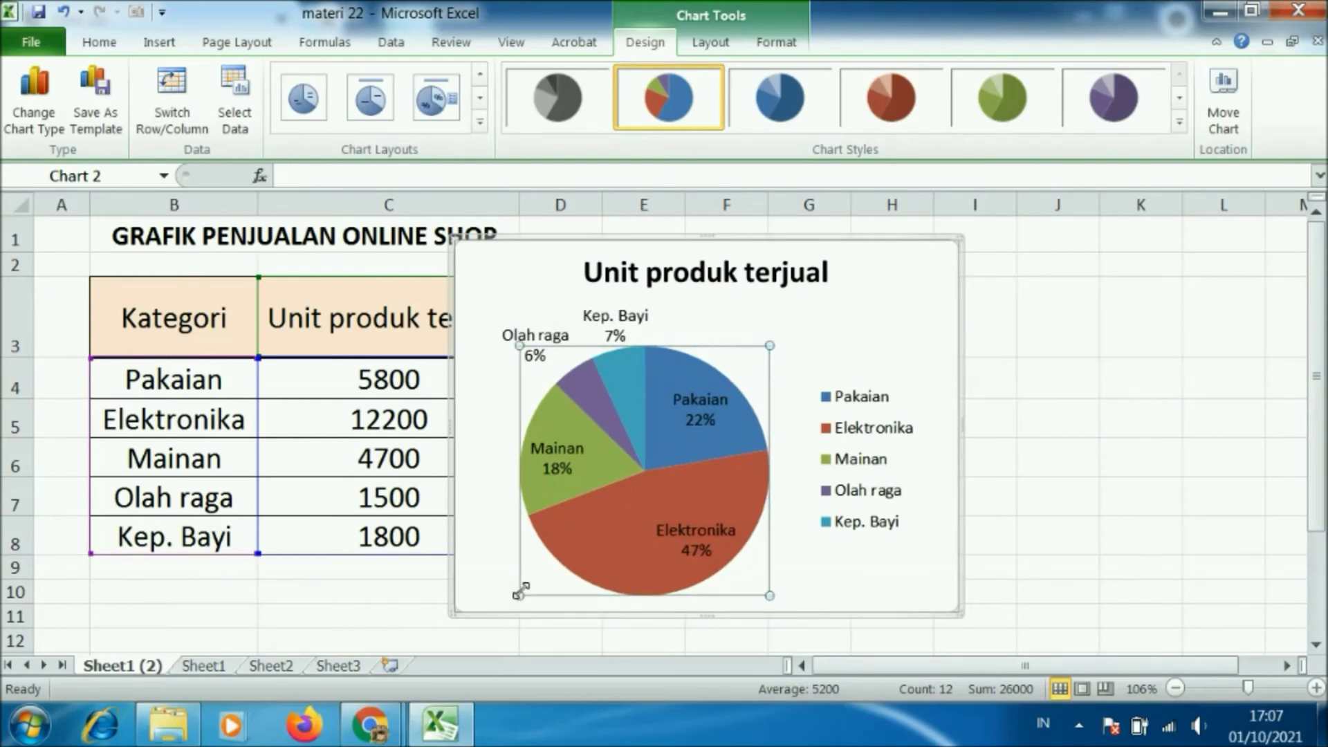
# Reselect the legend and nudge it up and to the right.
pyautogui.click(839, 401)
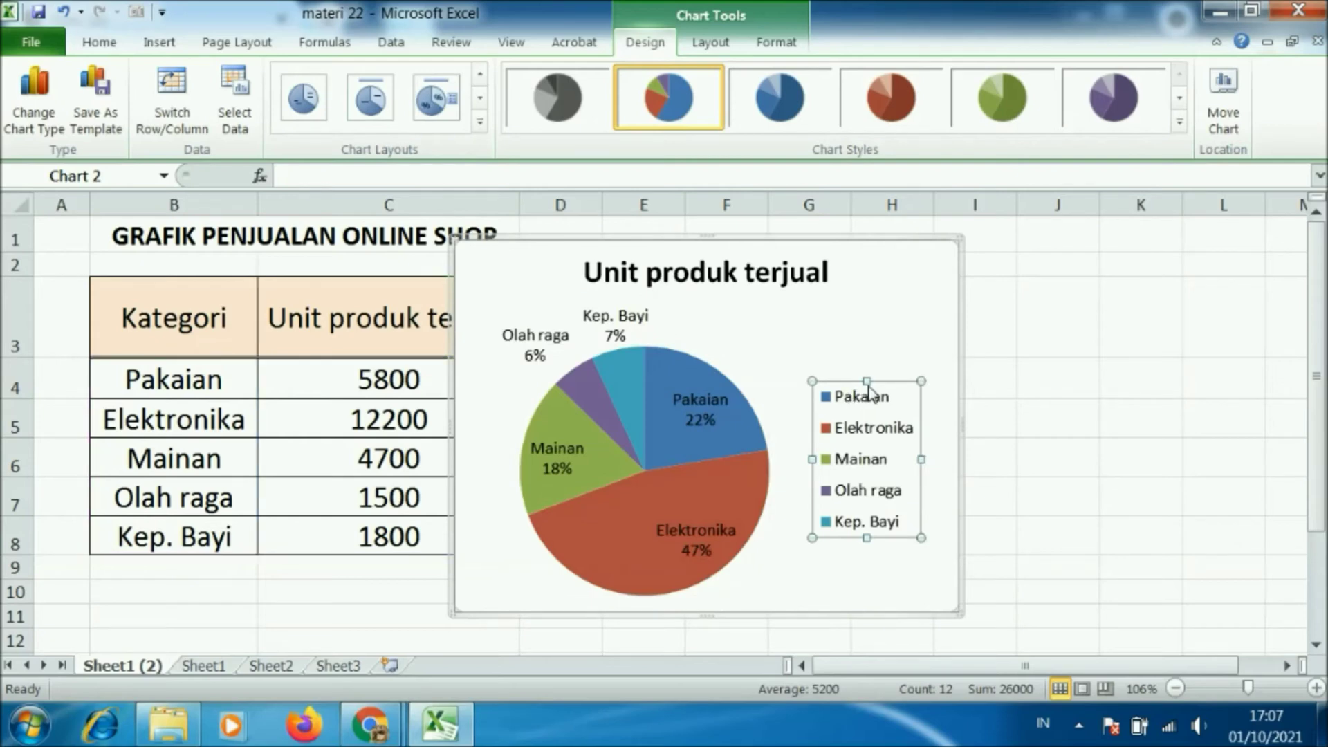
pyautogui.click(872, 395)
pyautogui.click(857, 462)
pyautogui.click(866, 399)
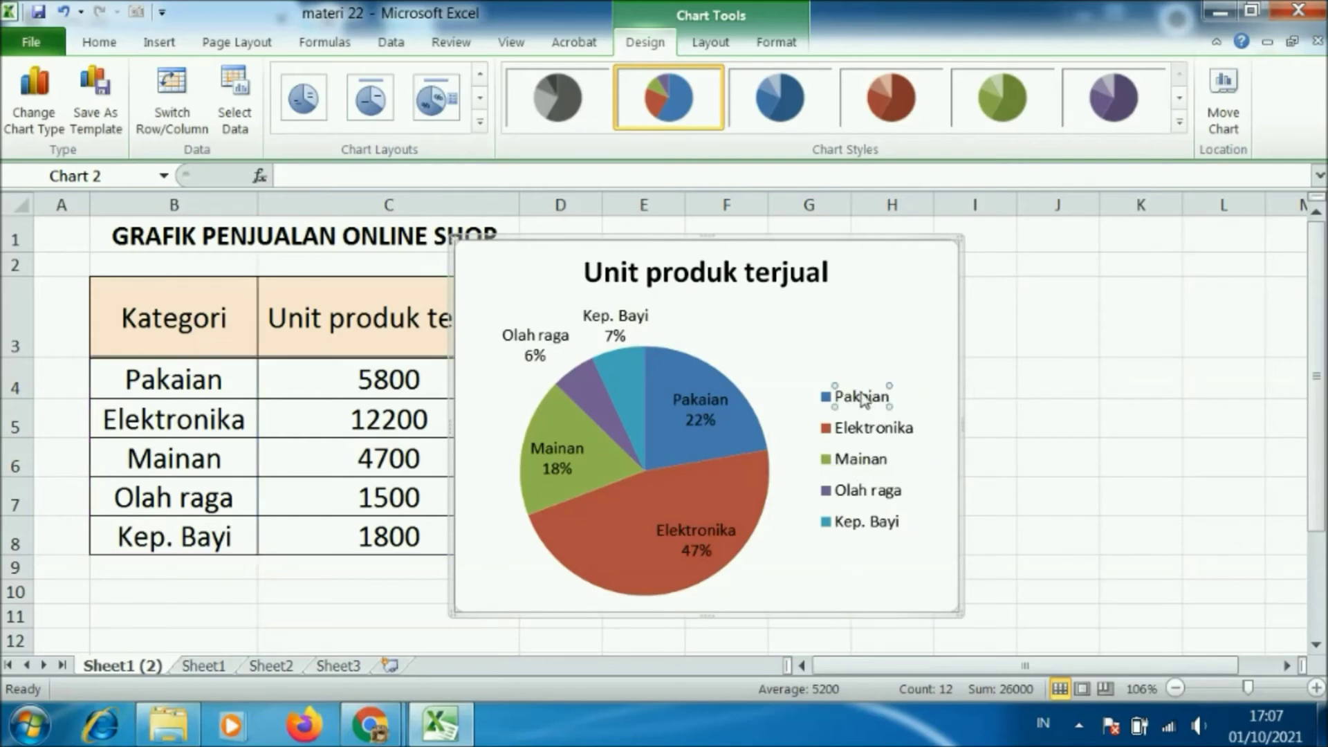
pyautogui.click(1002, 386)
pyautogui.click(908, 430)
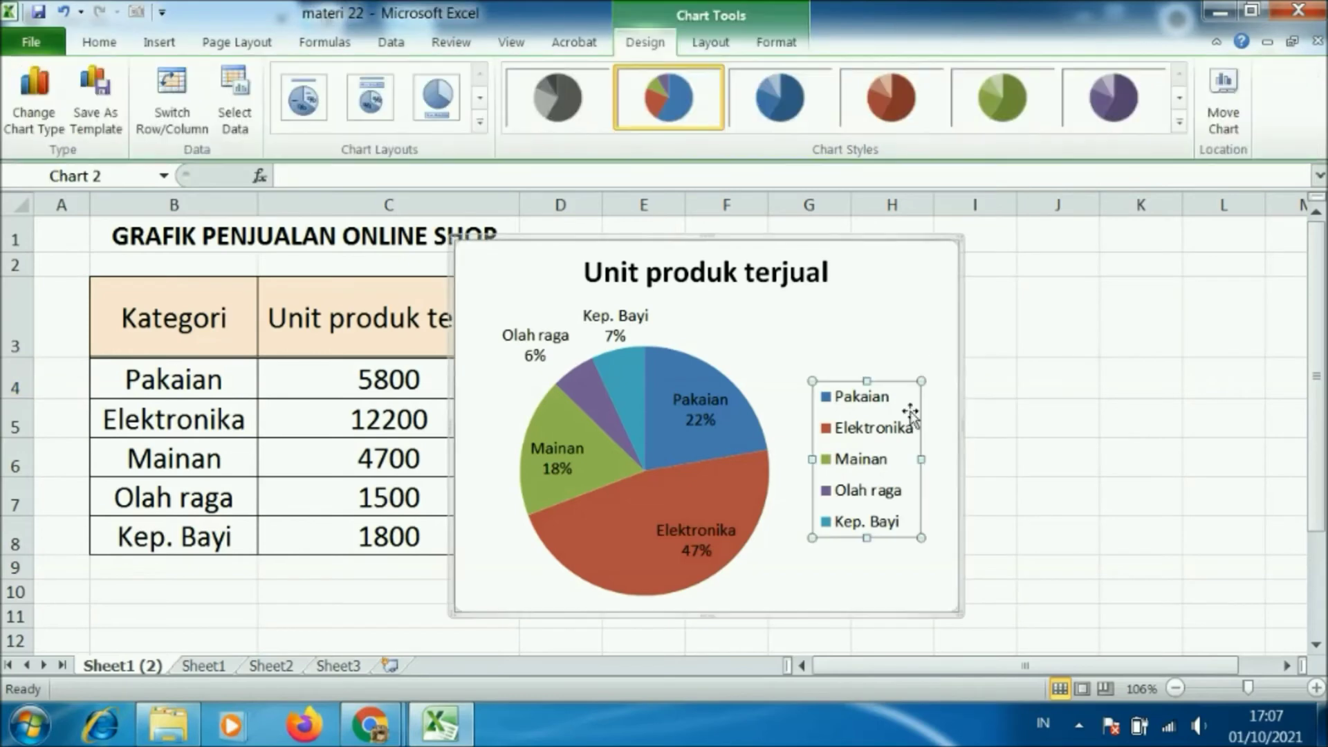
pyautogui.moveTo(916, 378); pyautogui.dragTo(927, 370)
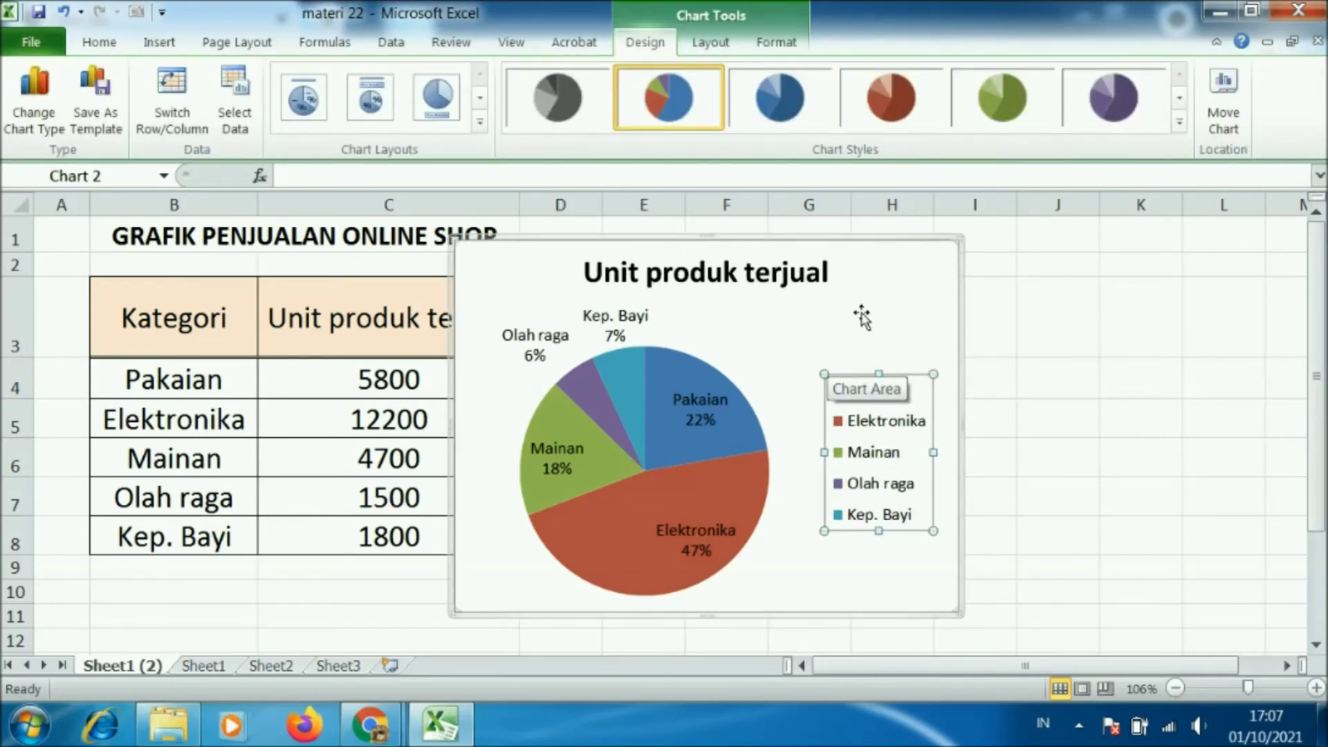
pyautogui.click(1079, 345)
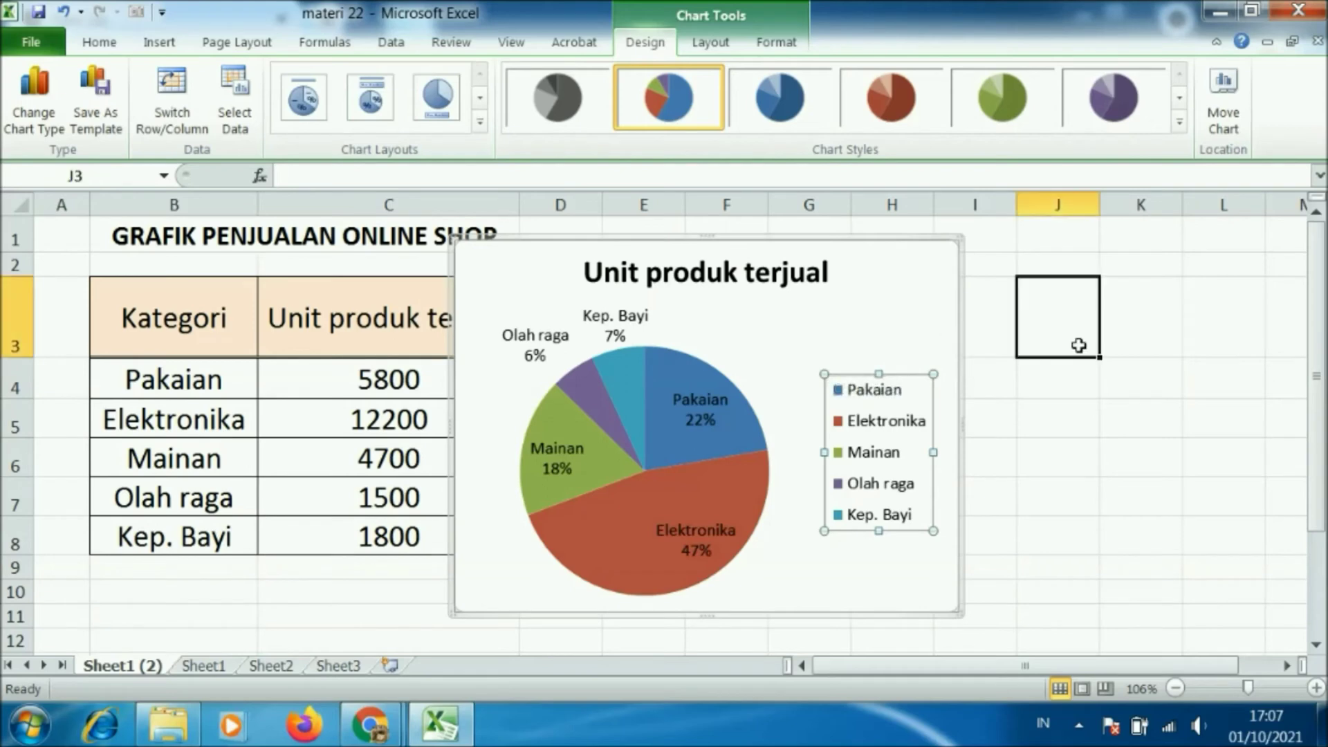
# Give the chart area a solid light orange (lighter 80%) peach fill via Format Chart Area.
pyautogui.click(878, 285)
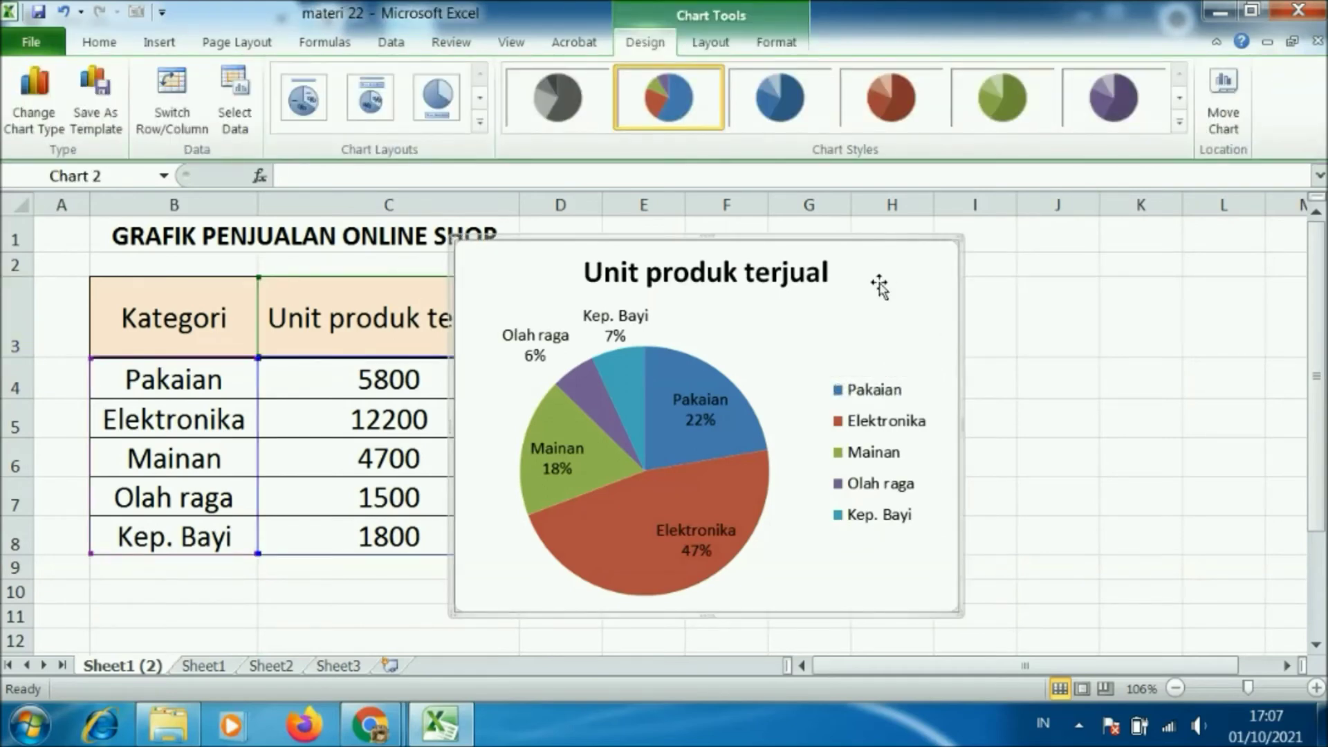
pyautogui.rightClick(878, 285)
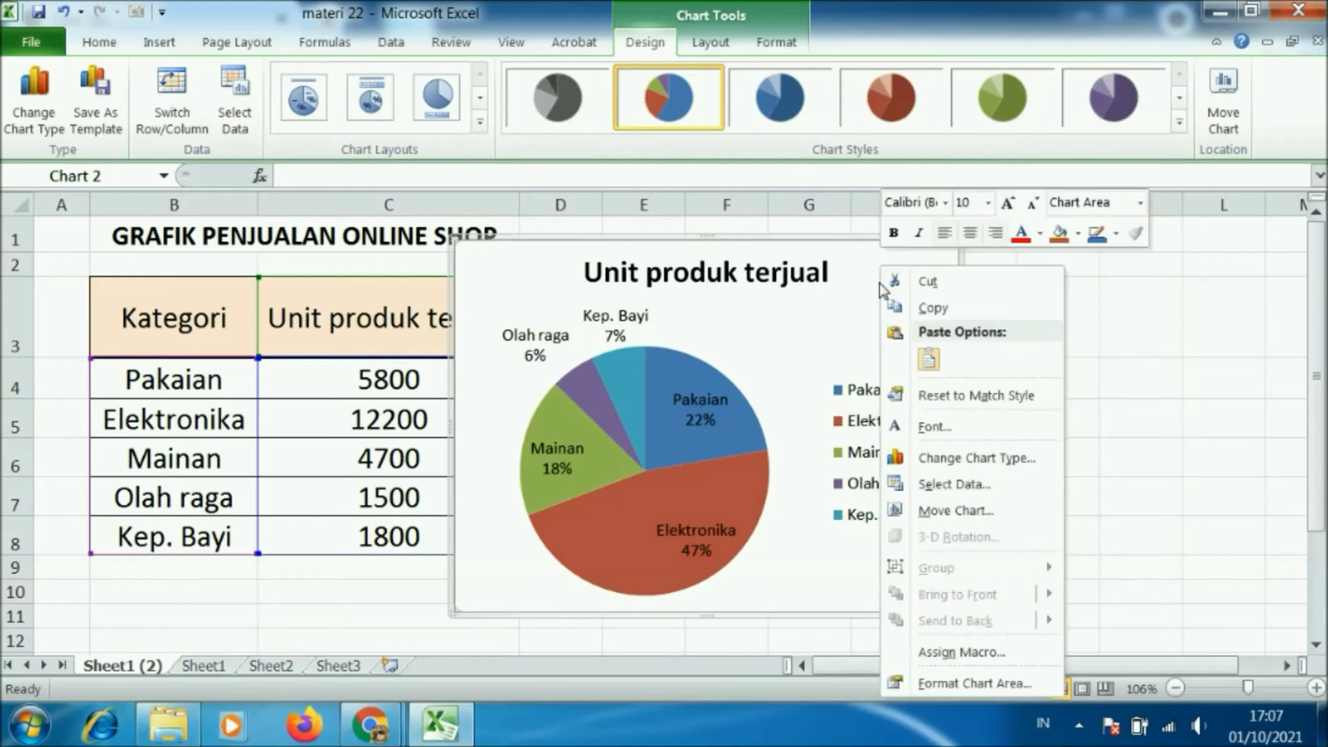
pyautogui.click(1014, 691)
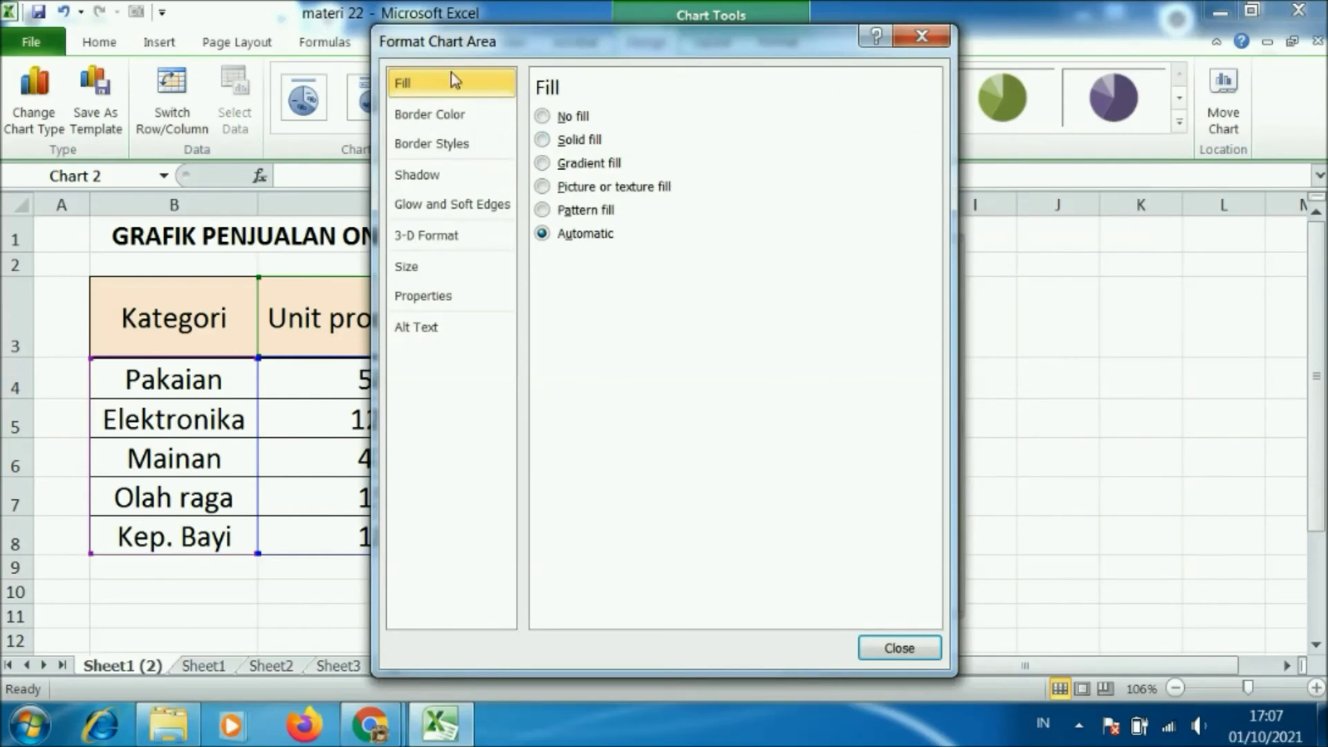
pyautogui.moveTo(583, 52); pyautogui.dragTo(254, 62)
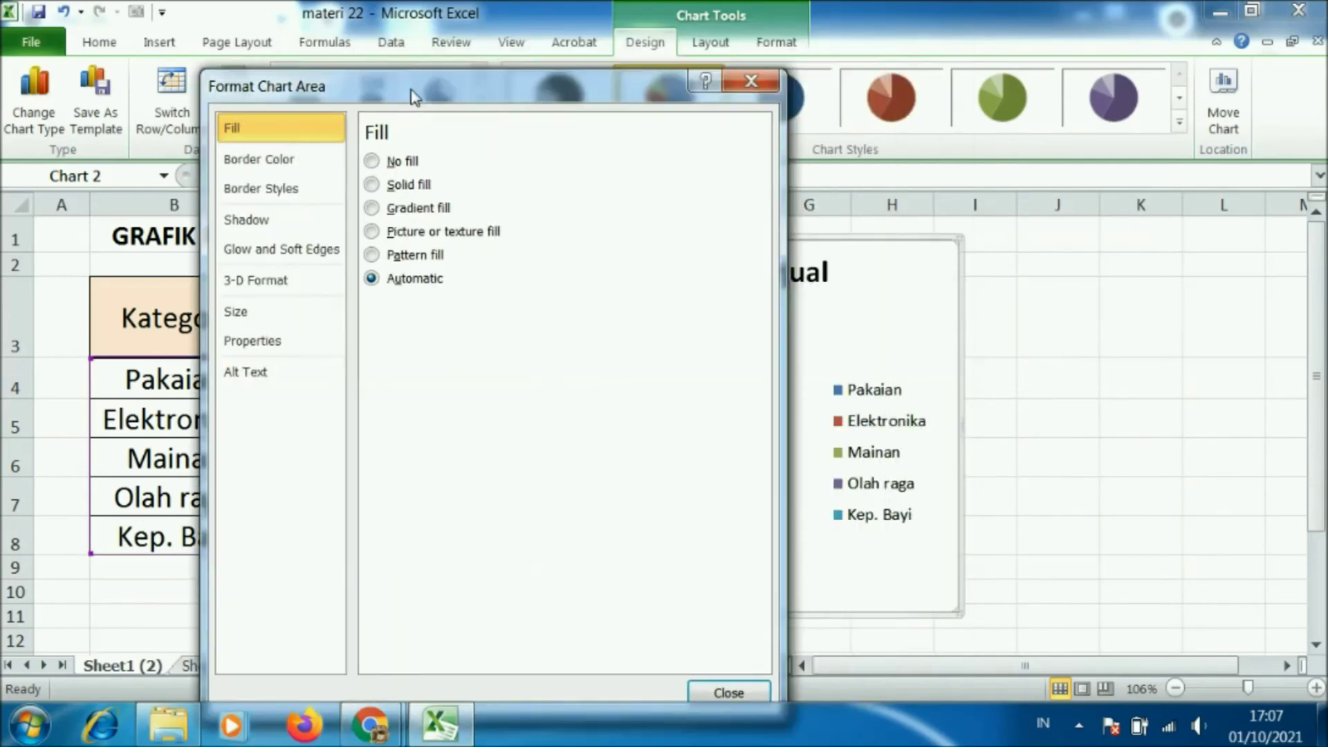
pyautogui.click(213, 151)
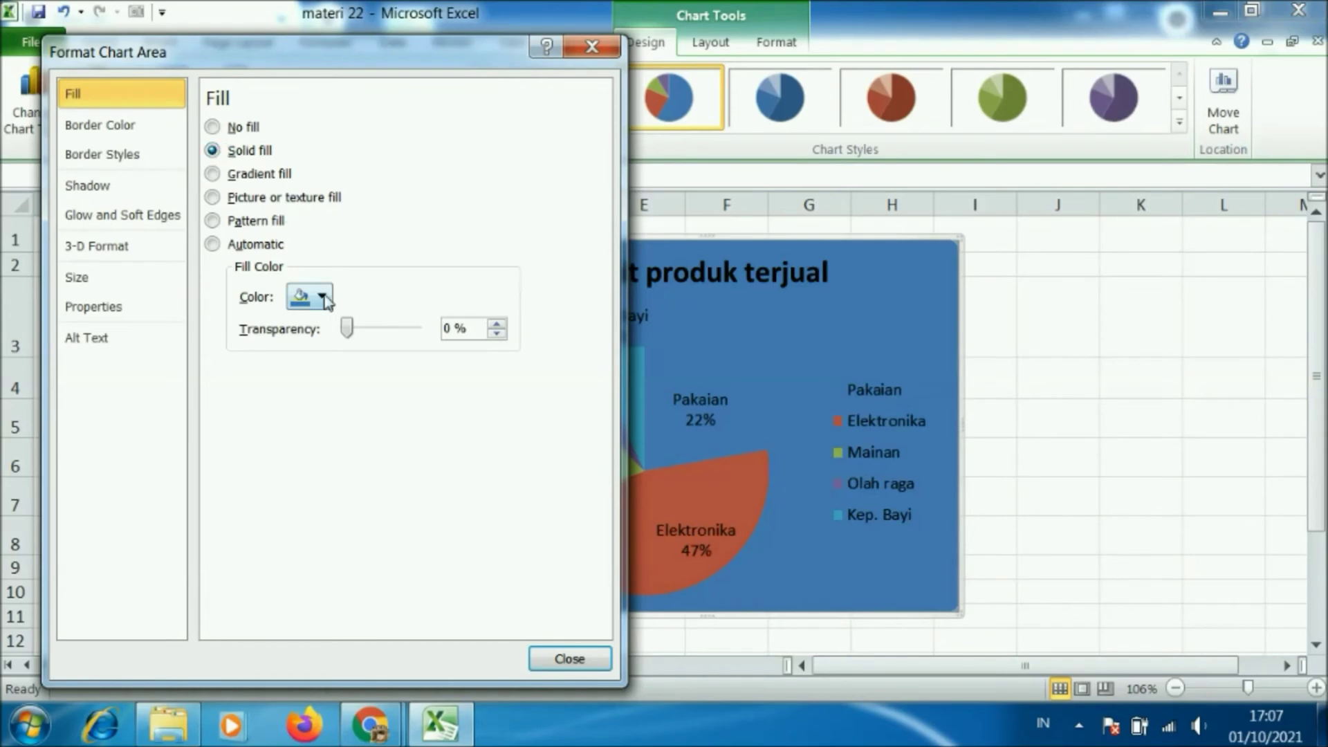
pyautogui.click(322, 296)
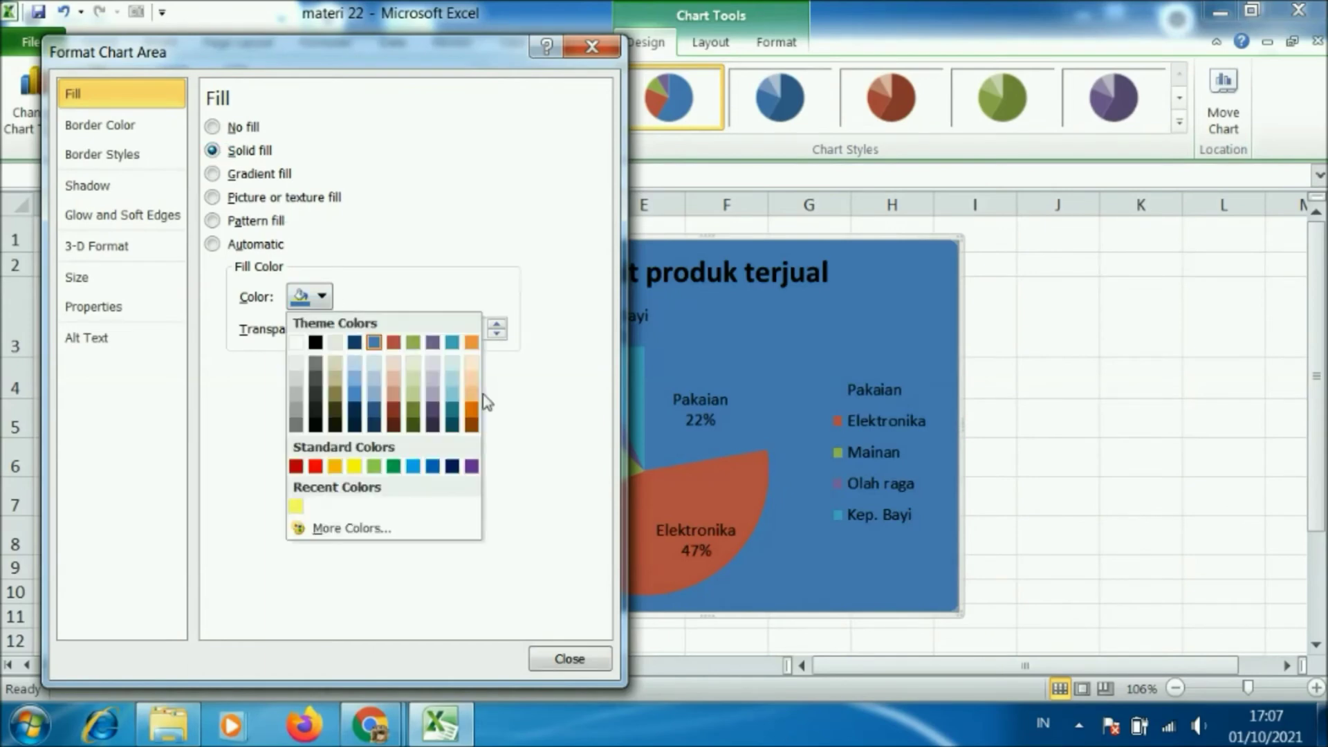
pyautogui.click(472, 360)
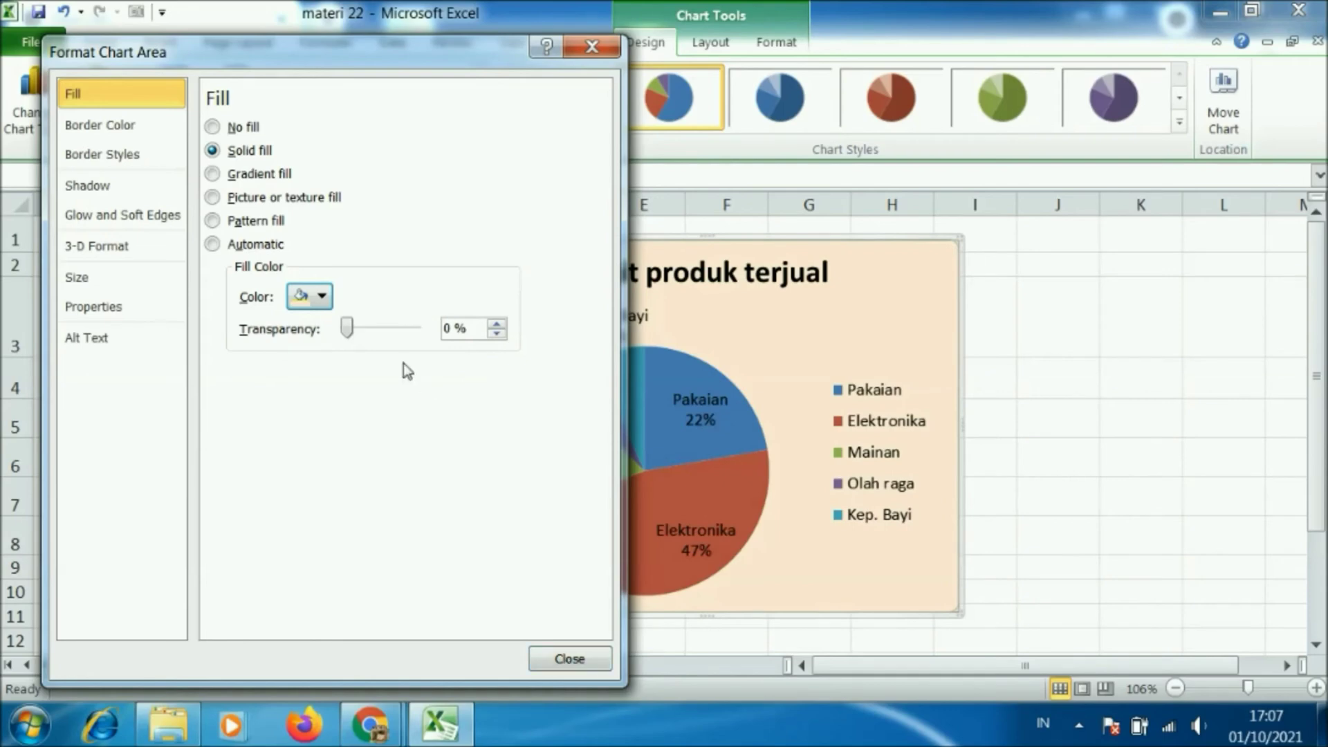
pyautogui.click(318, 299)
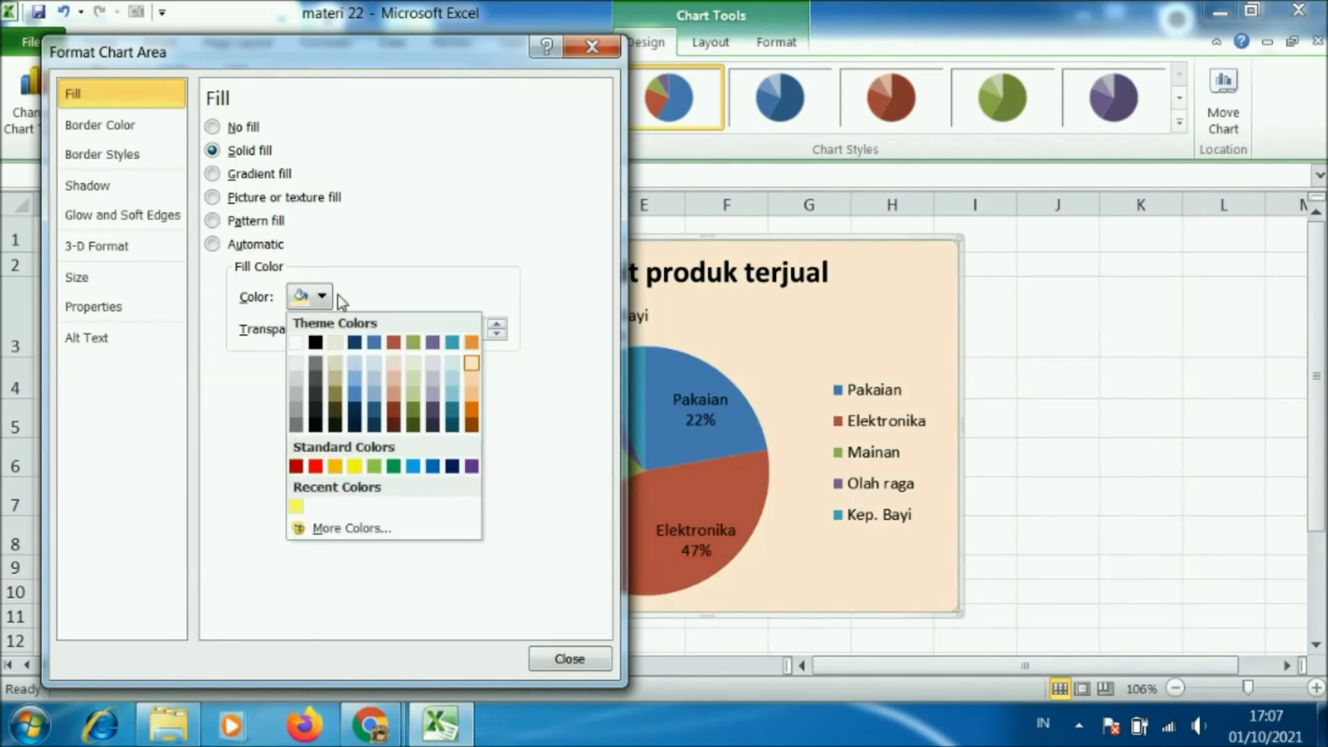
pyautogui.click(323, 297)
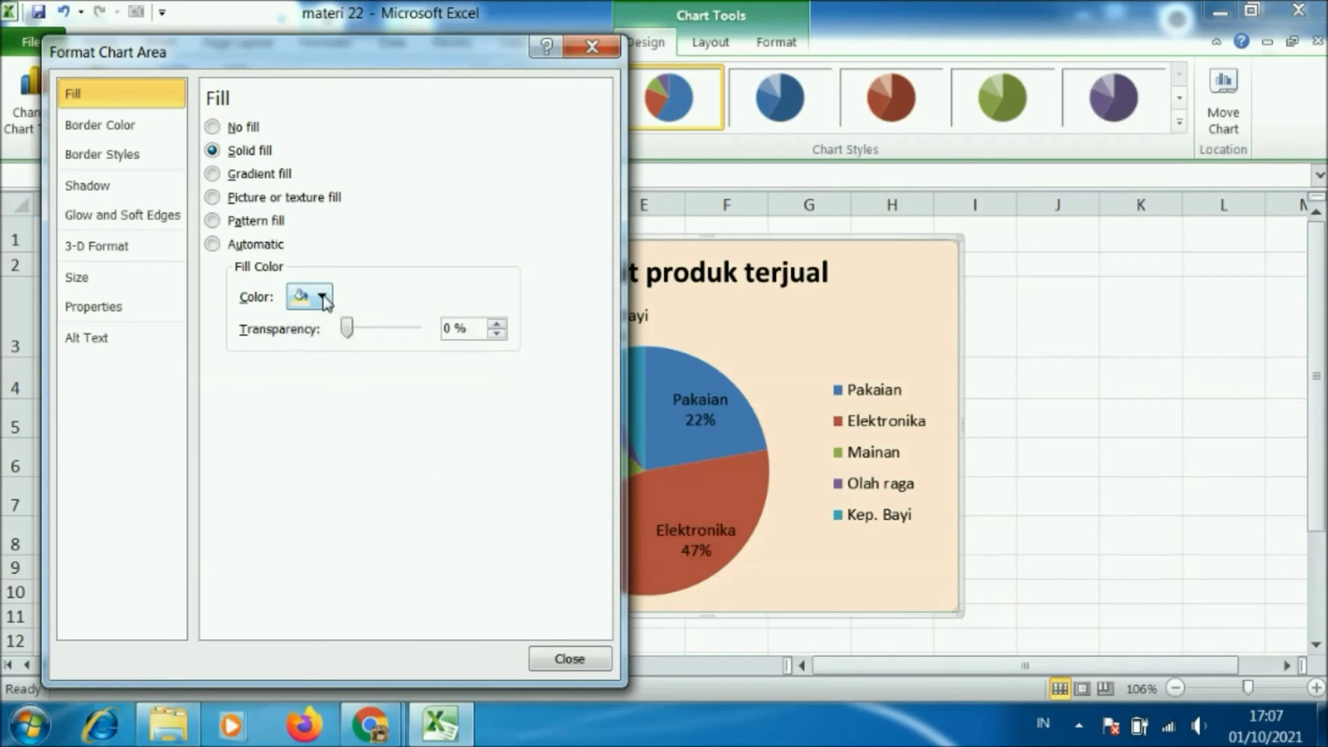
pyautogui.click(324, 299)
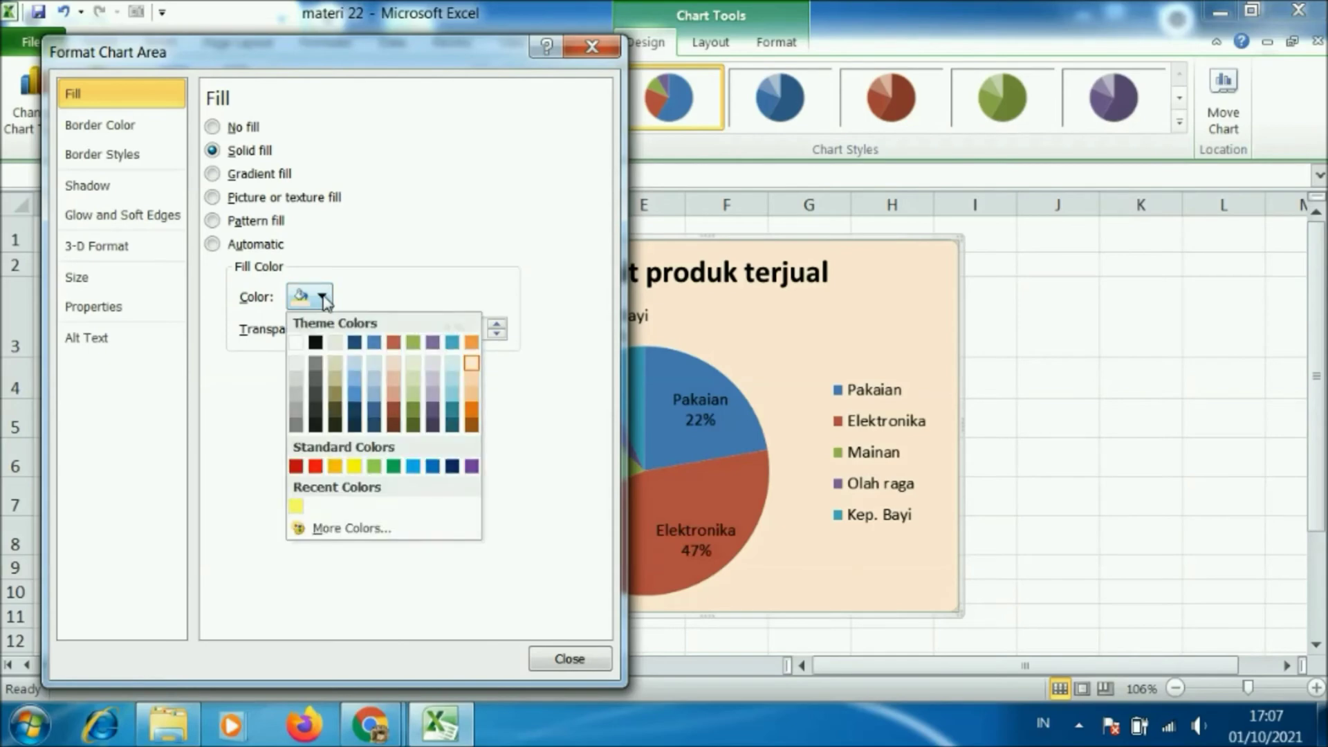
pyautogui.click(323, 299)
pyautogui.click(571, 661)
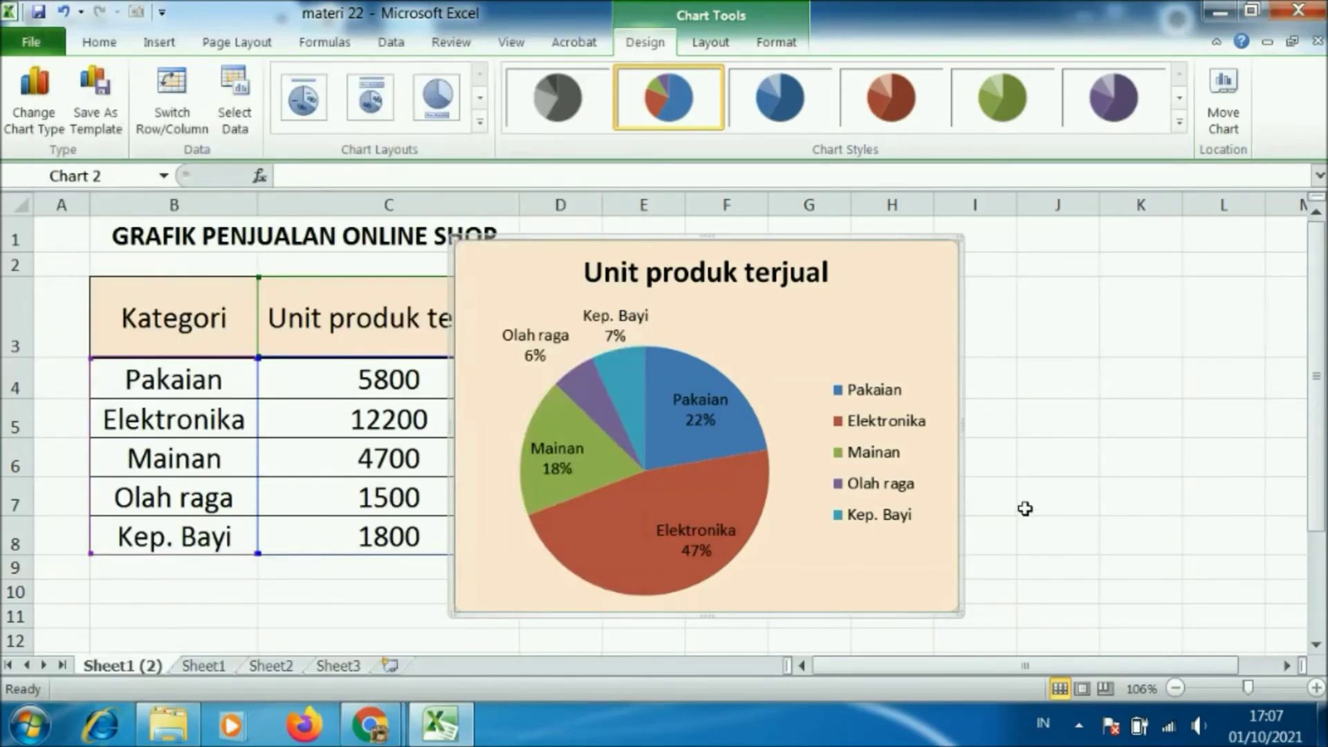
pyautogui.click(1107, 411)
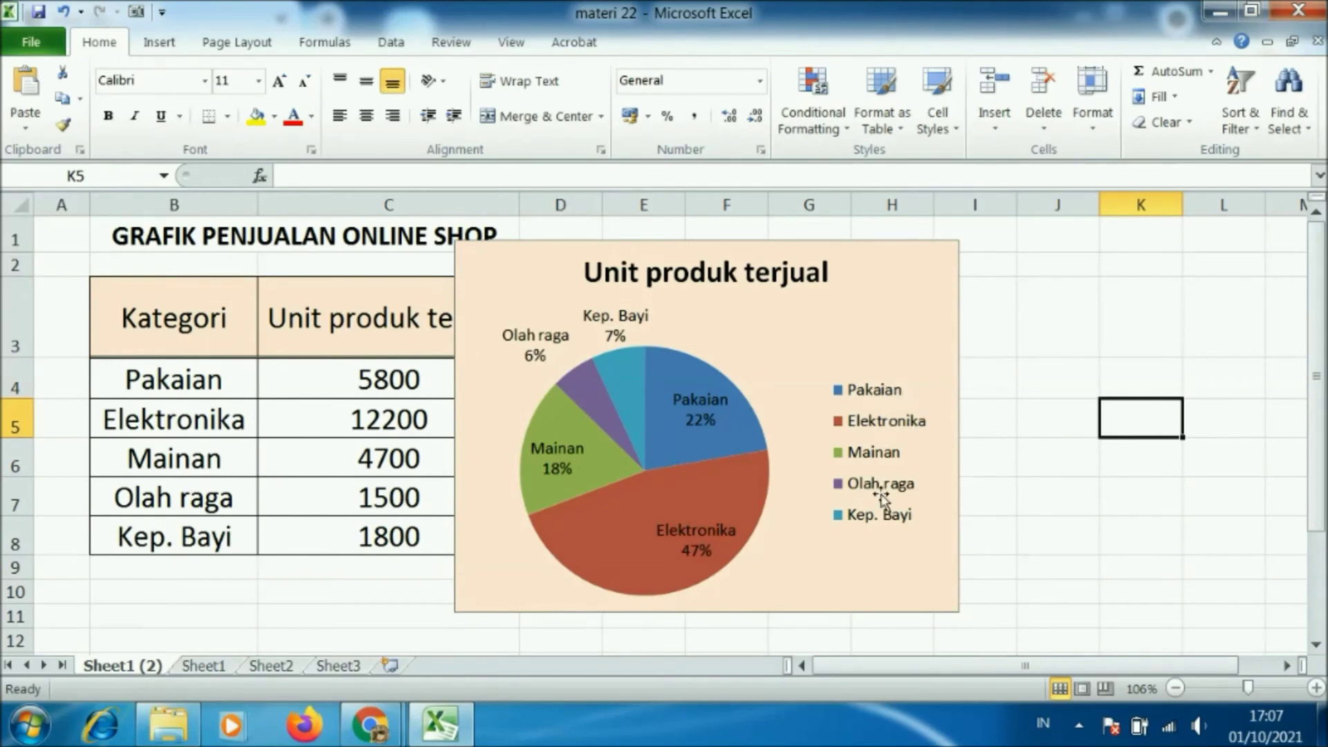
# Give the legend a solid yellow fill chosen from Recent Colors.
pyautogui.doubleClick(883, 415)
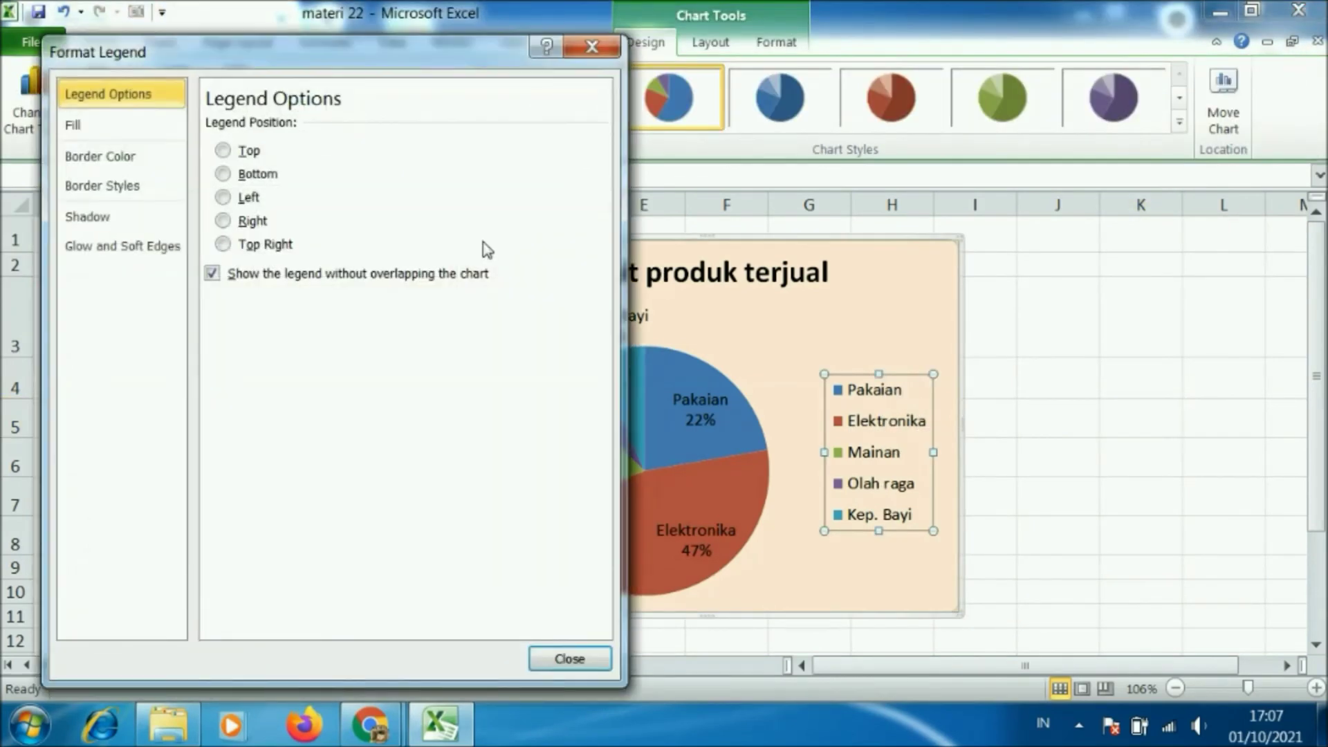
pyautogui.click(170, 127)
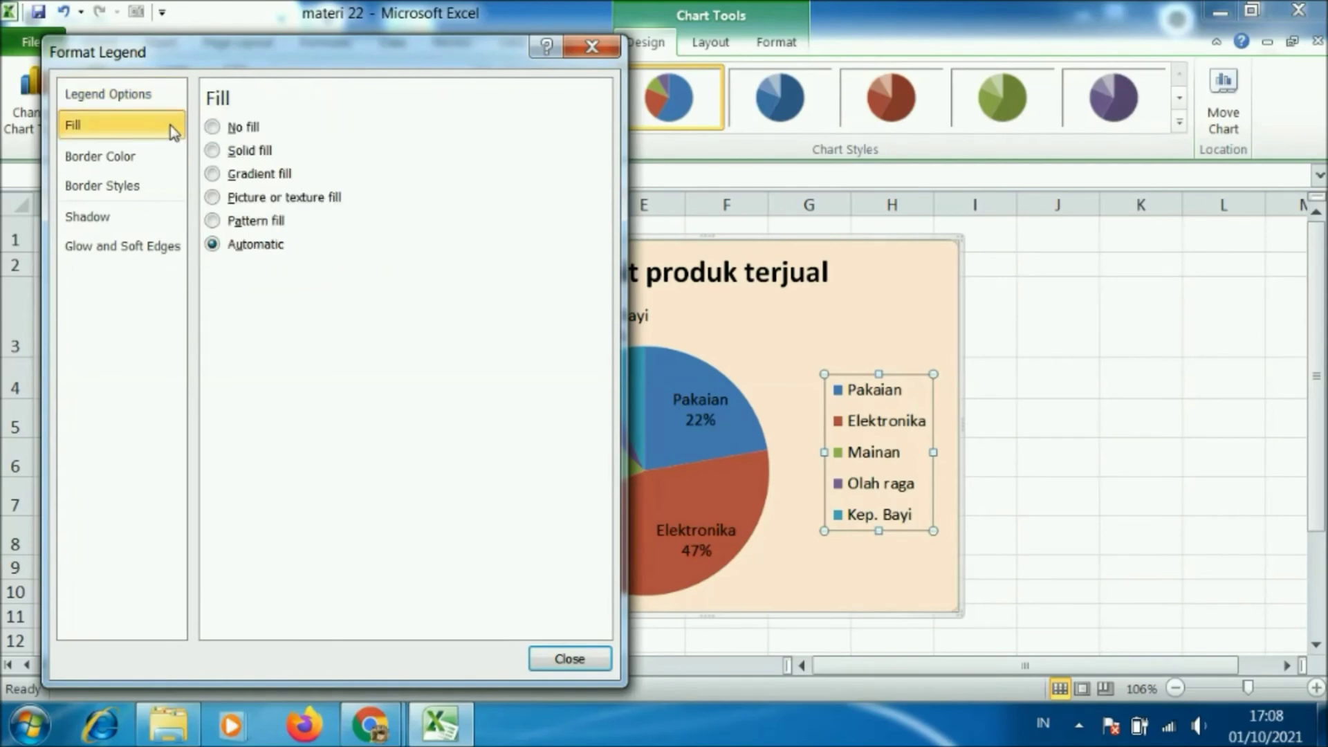
pyautogui.click(212, 150)
pyautogui.click(304, 304)
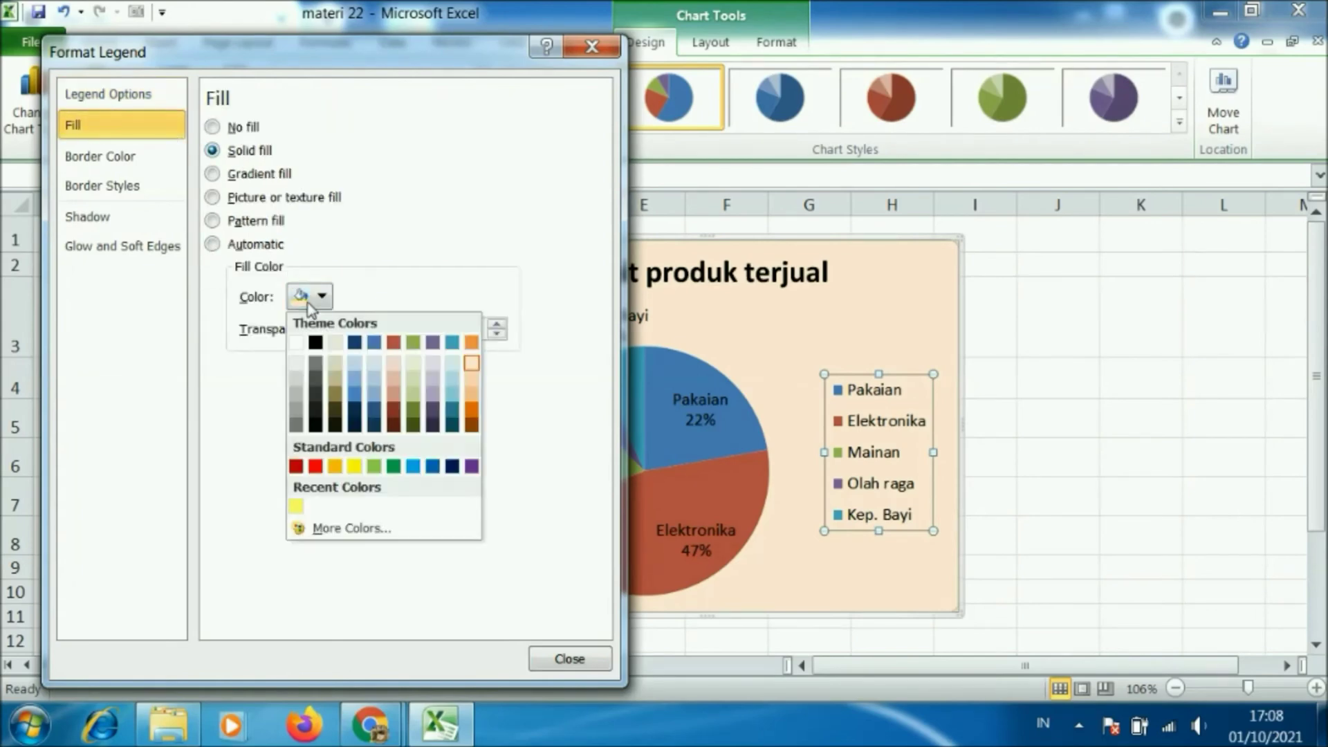
pyautogui.click(296, 507)
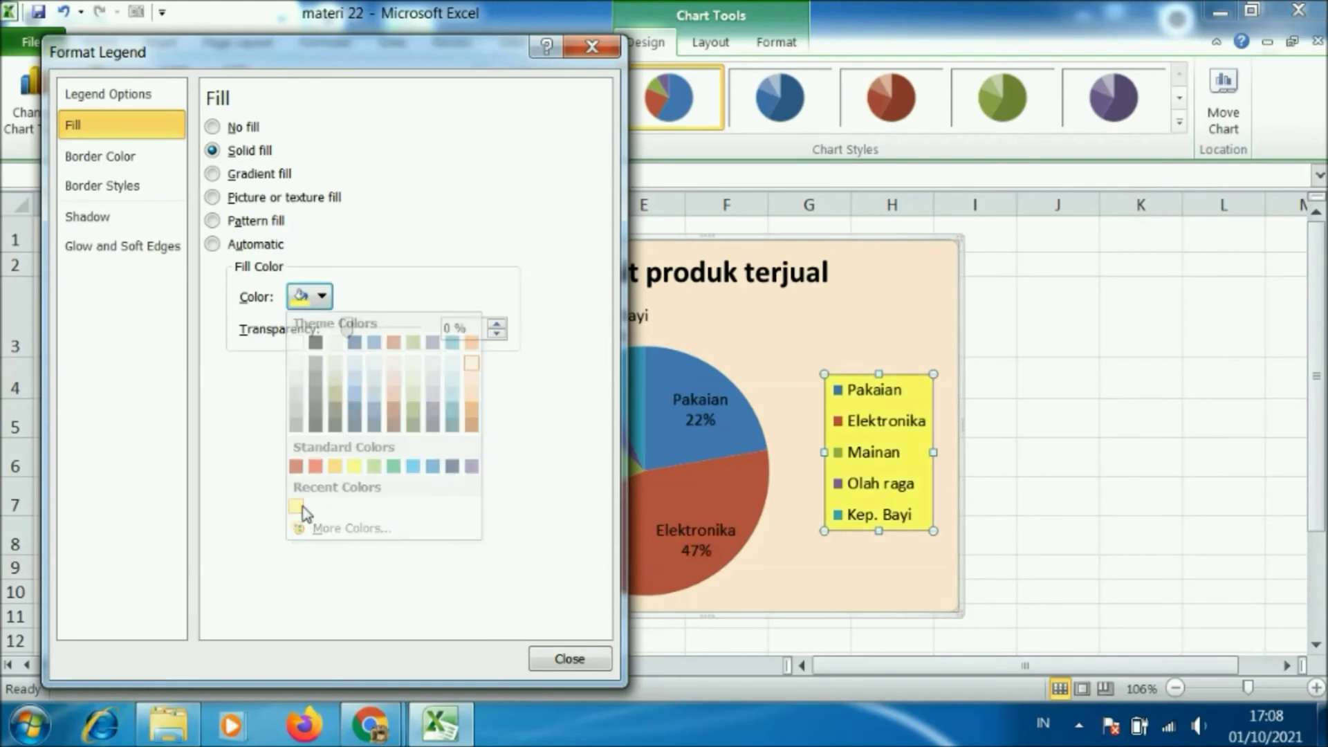
pyautogui.click(565, 658)
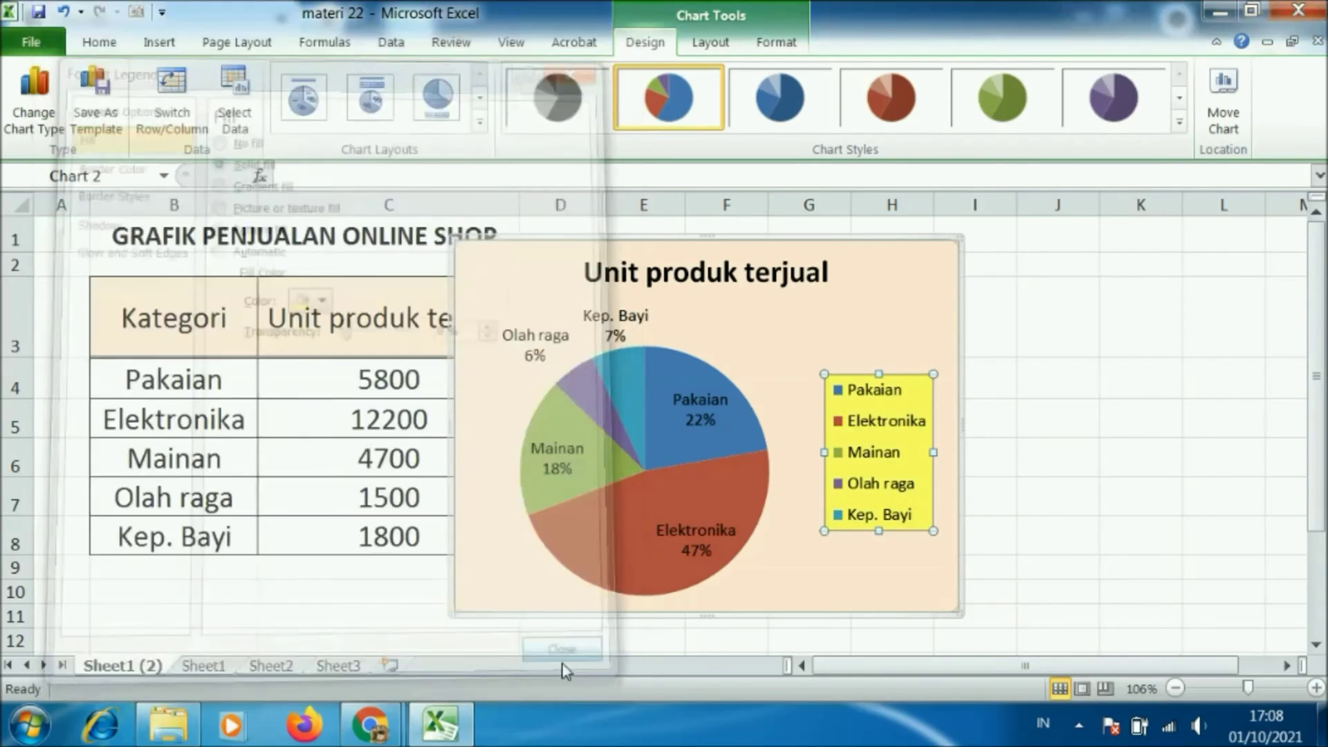
pyautogui.click(1074, 448)
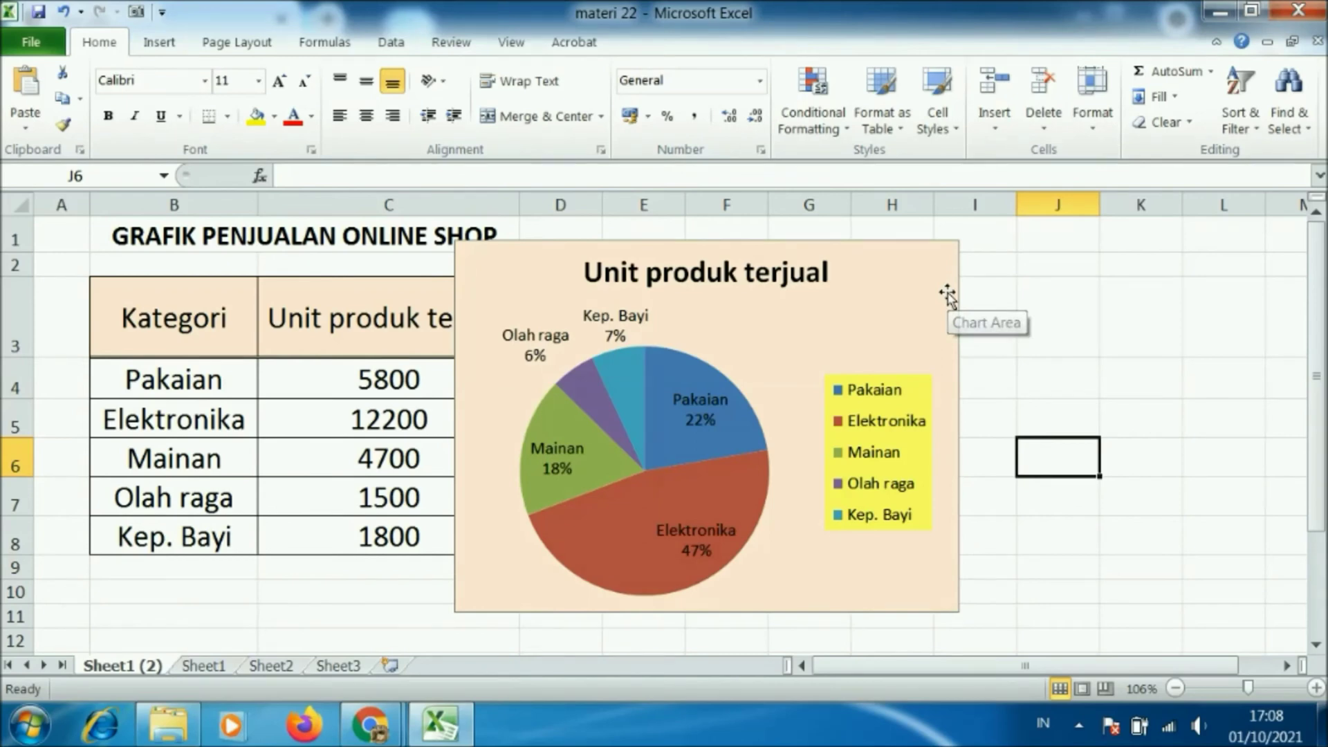
pyautogui.click(894, 384)
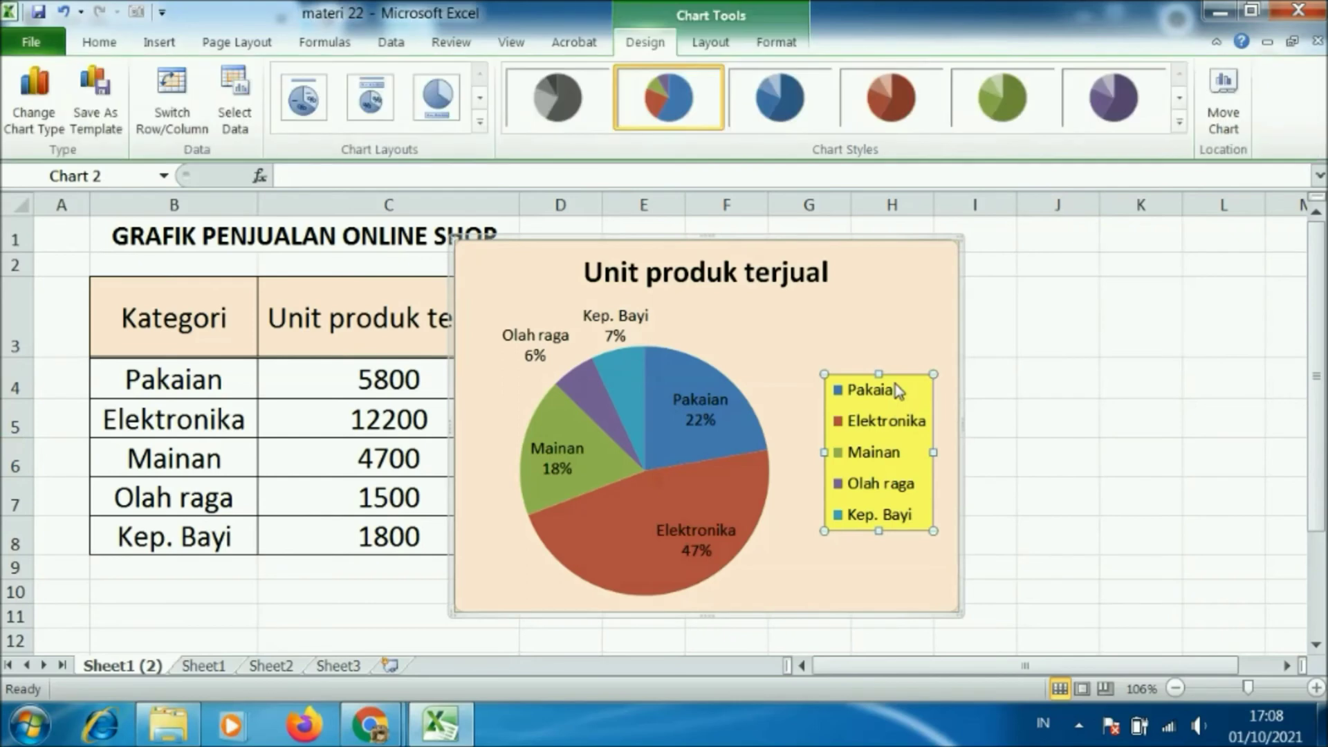
pyautogui.click(98, 42)
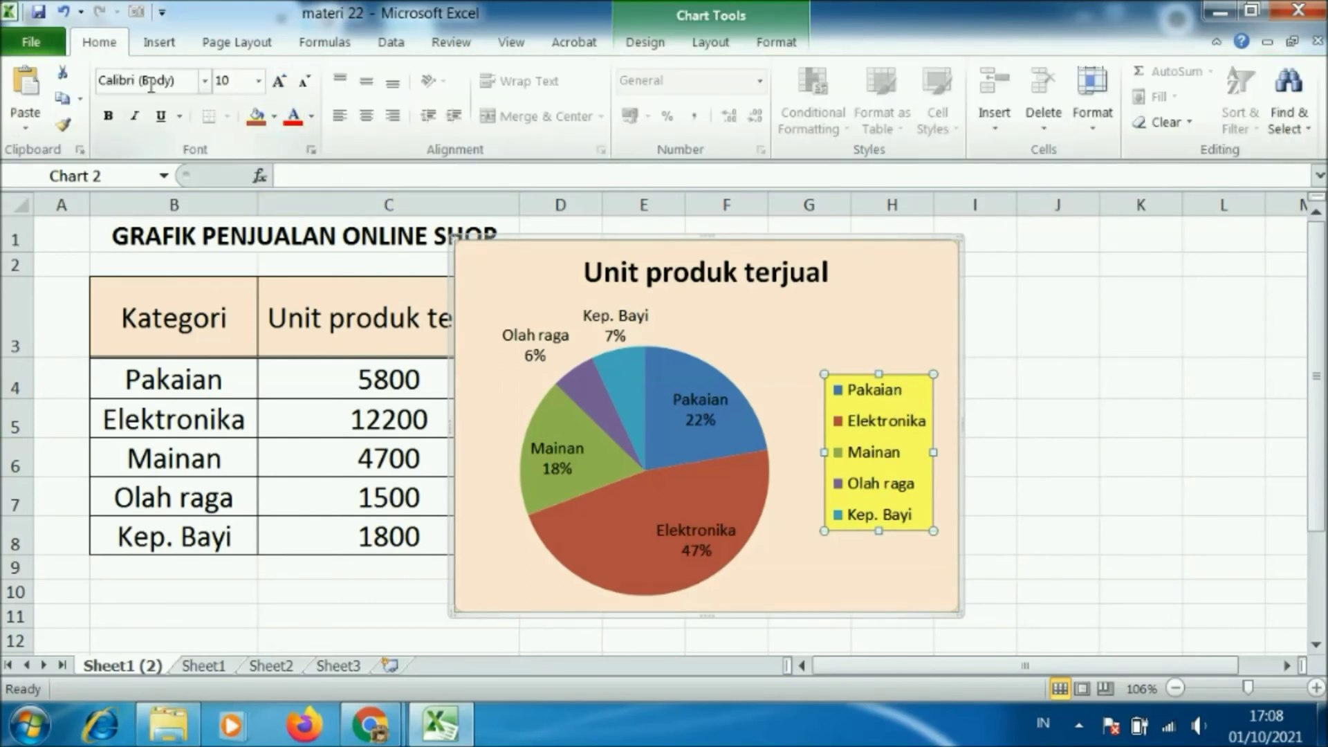
# Enlarge the legend text to 12 pt and the slice labels to 11 pt.
pyautogui.click(279, 81)
pyautogui.click(279, 82)
pyautogui.click(279, 82)
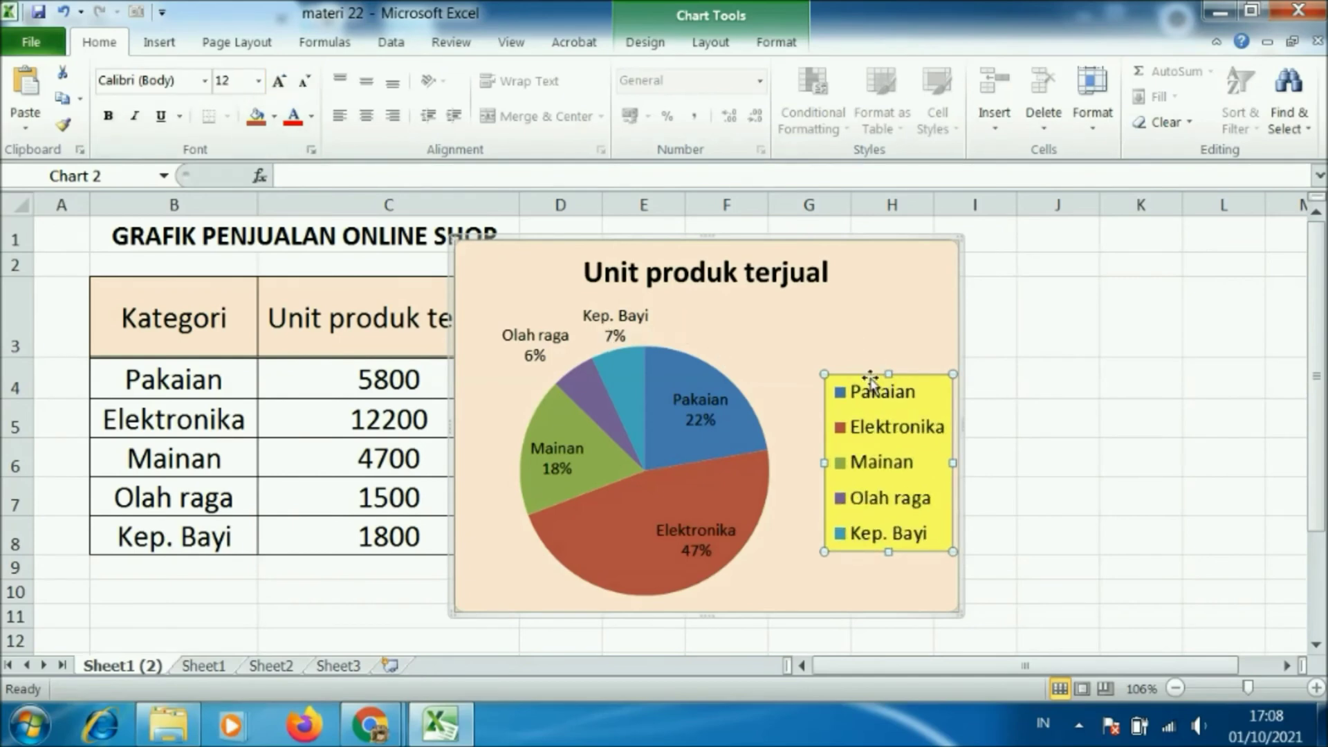
pyautogui.moveTo(870, 376); pyautogui.dragTo(860, 375)
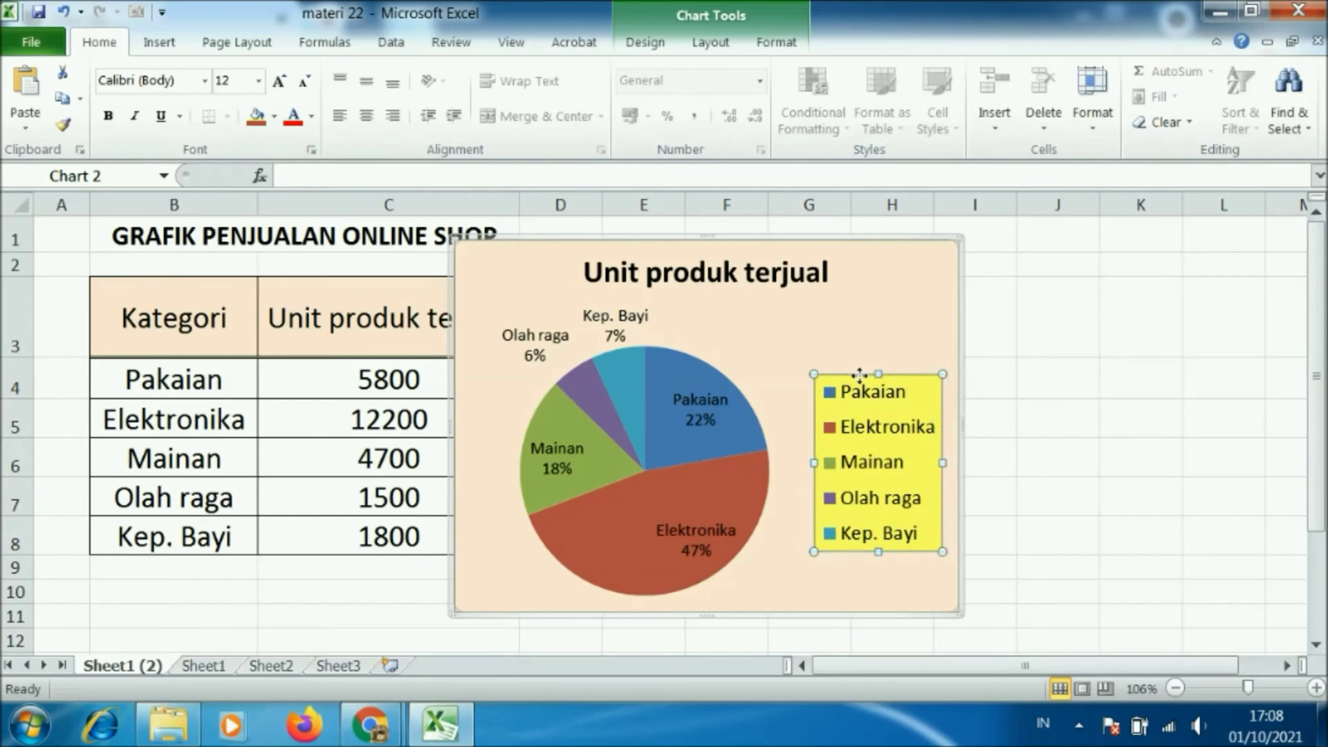
pyautogui.click(728, 534)
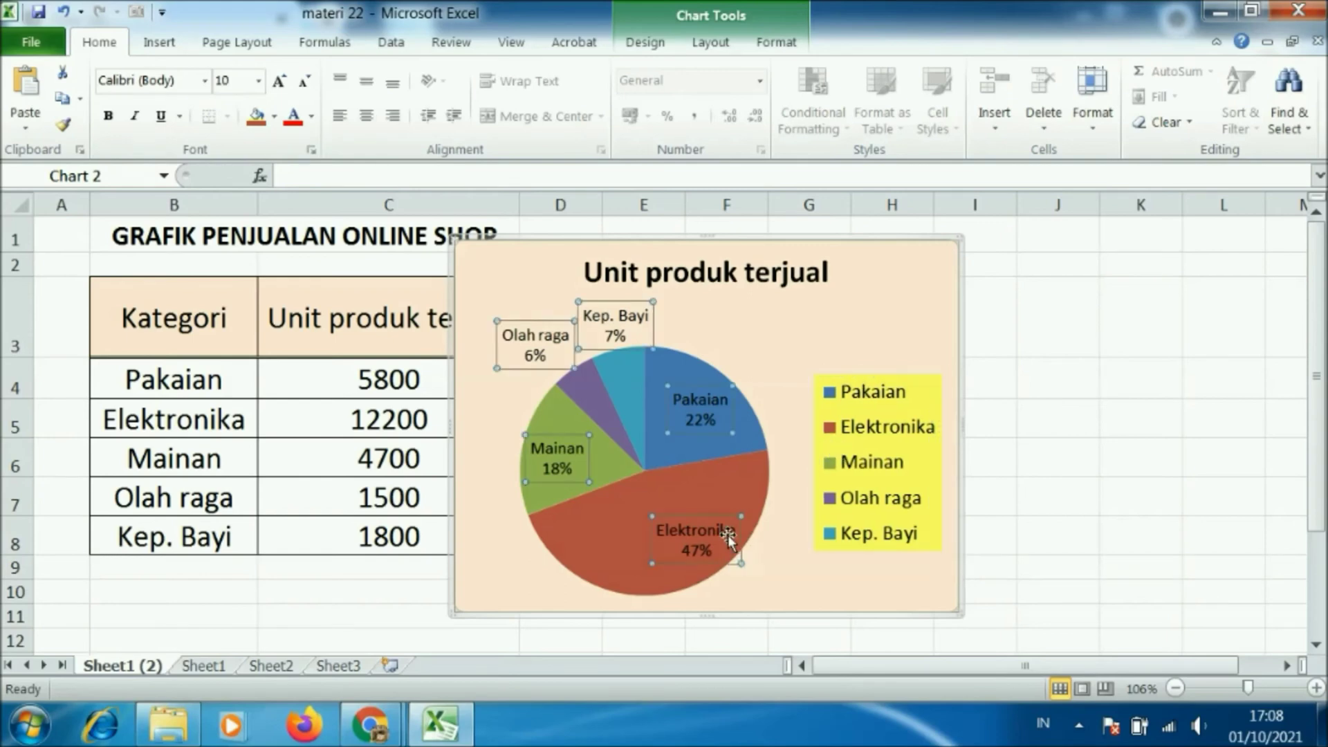
pyautogui.click(280, 86)
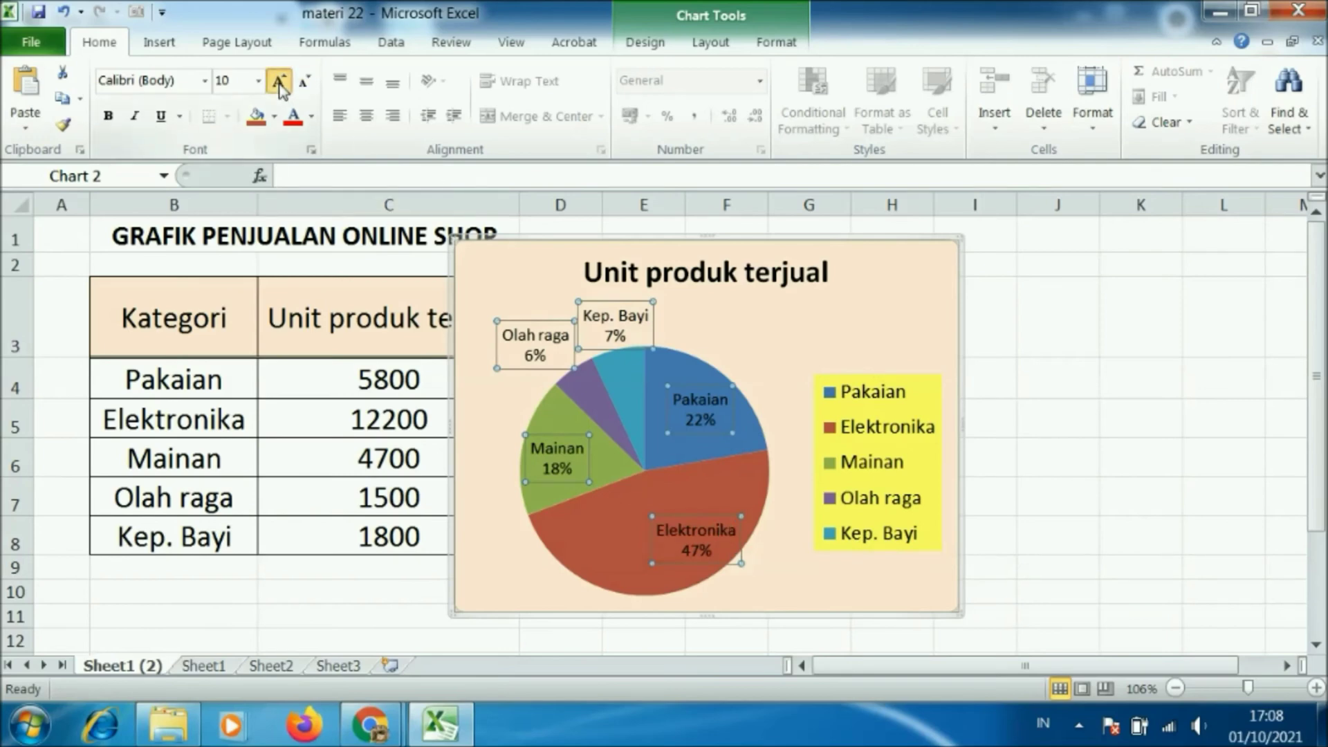
pyautogui.click(280, 86)
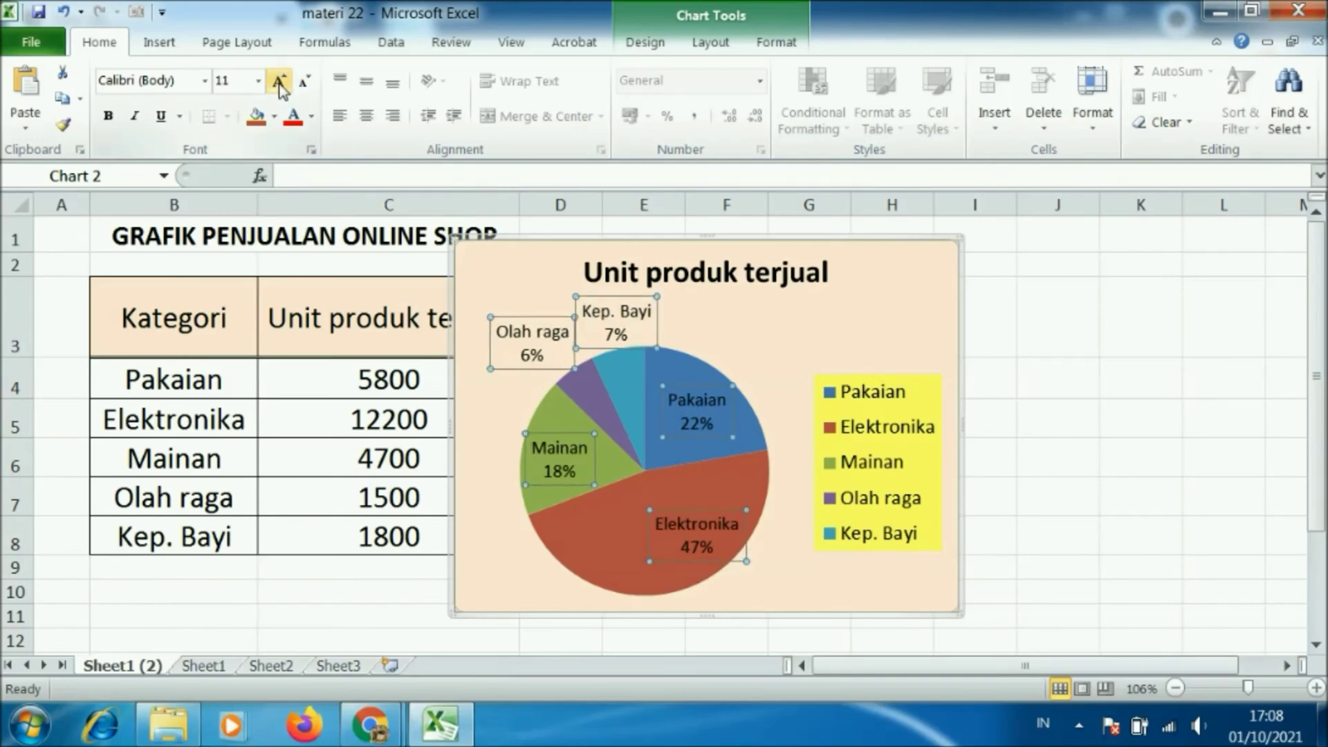
# Make the chart title 'Unit produk terjual' 16 pt and underlined.
pyautogui.click(685, 274)
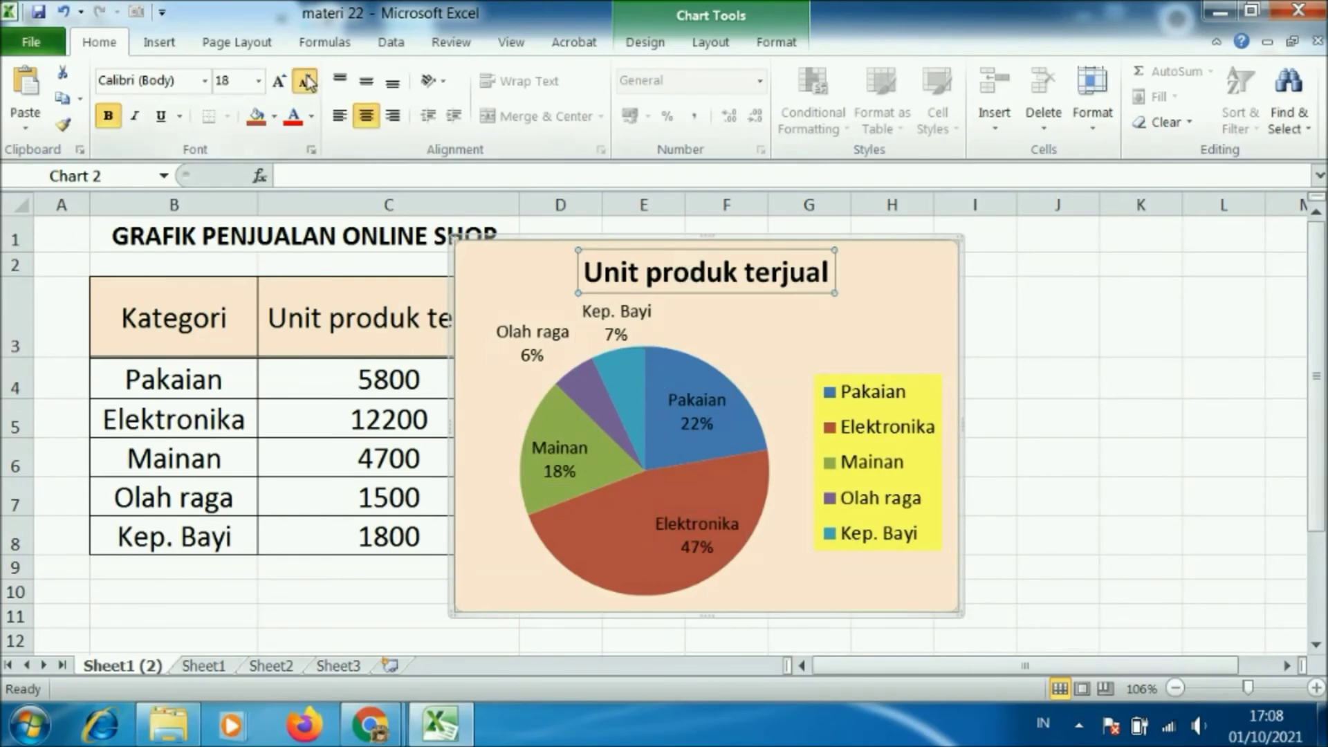
pyautogui.click(306, 83)
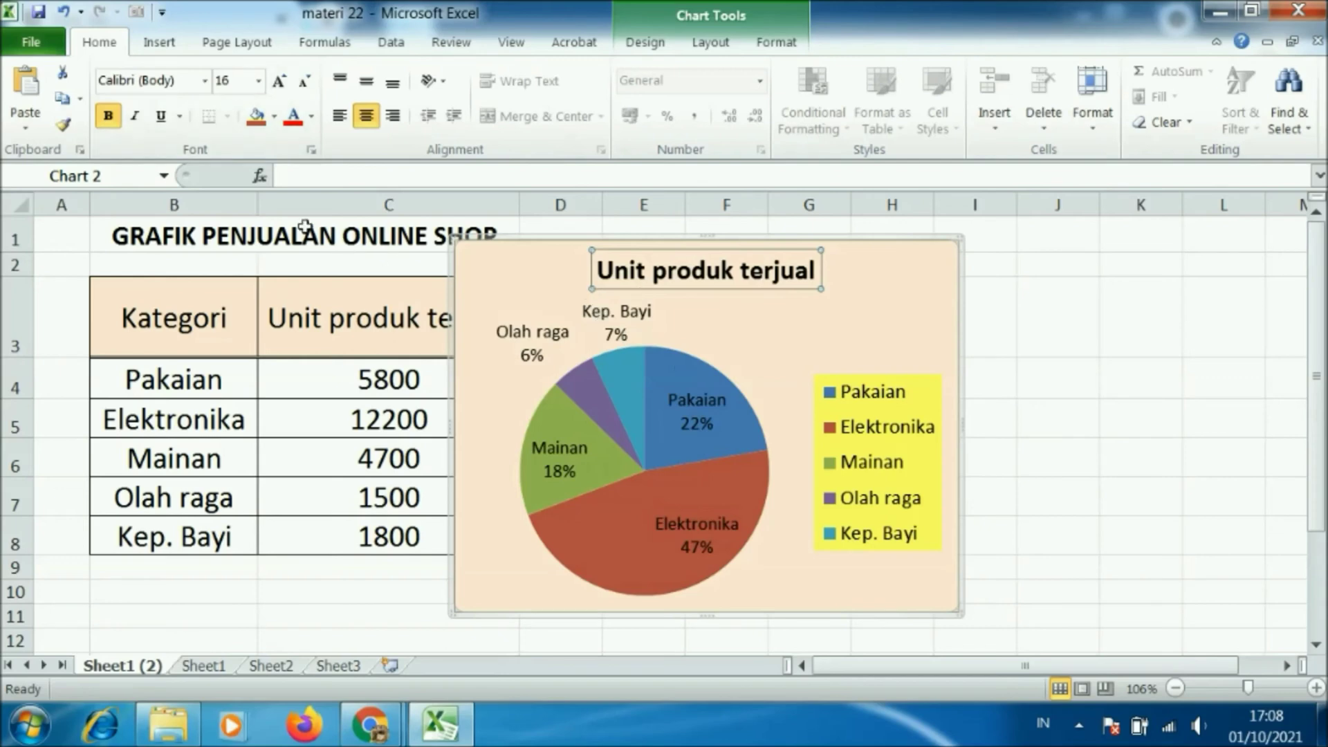
pyautogui.click(161, 117)
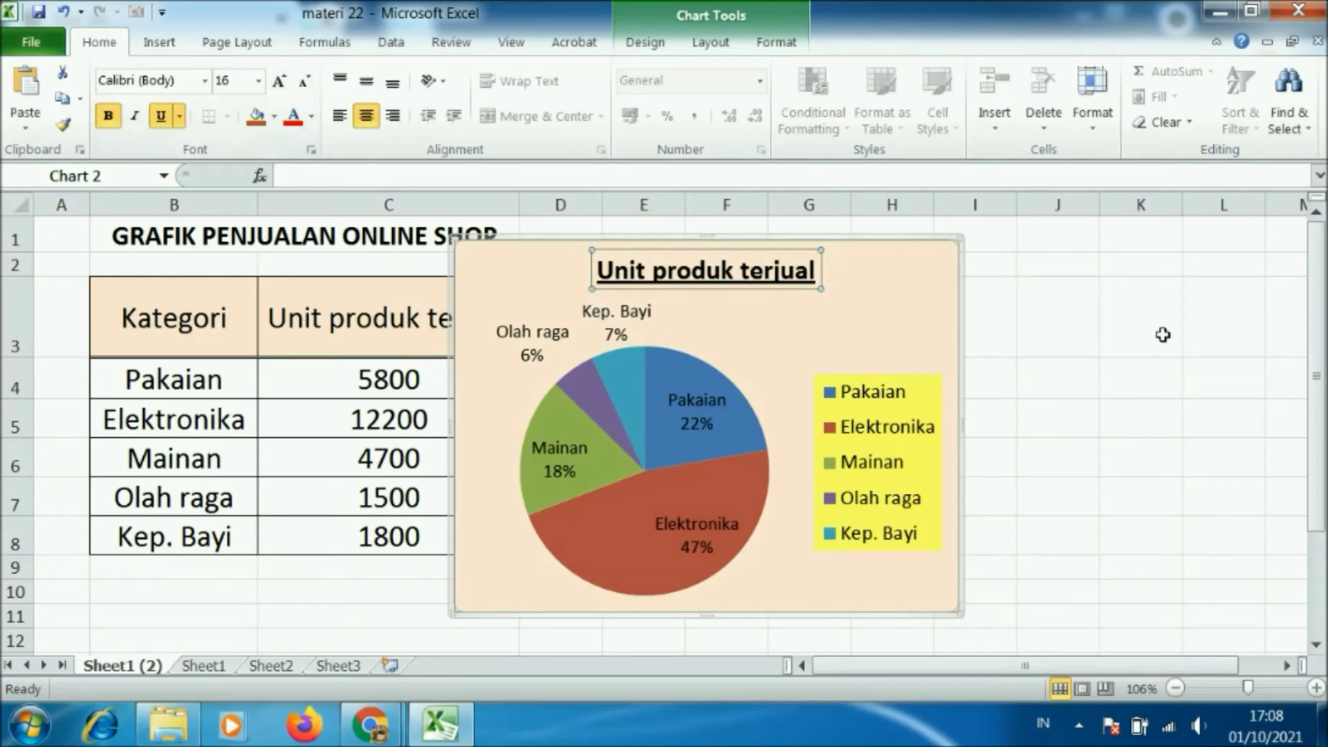
pyautogui.click(1140, 379)
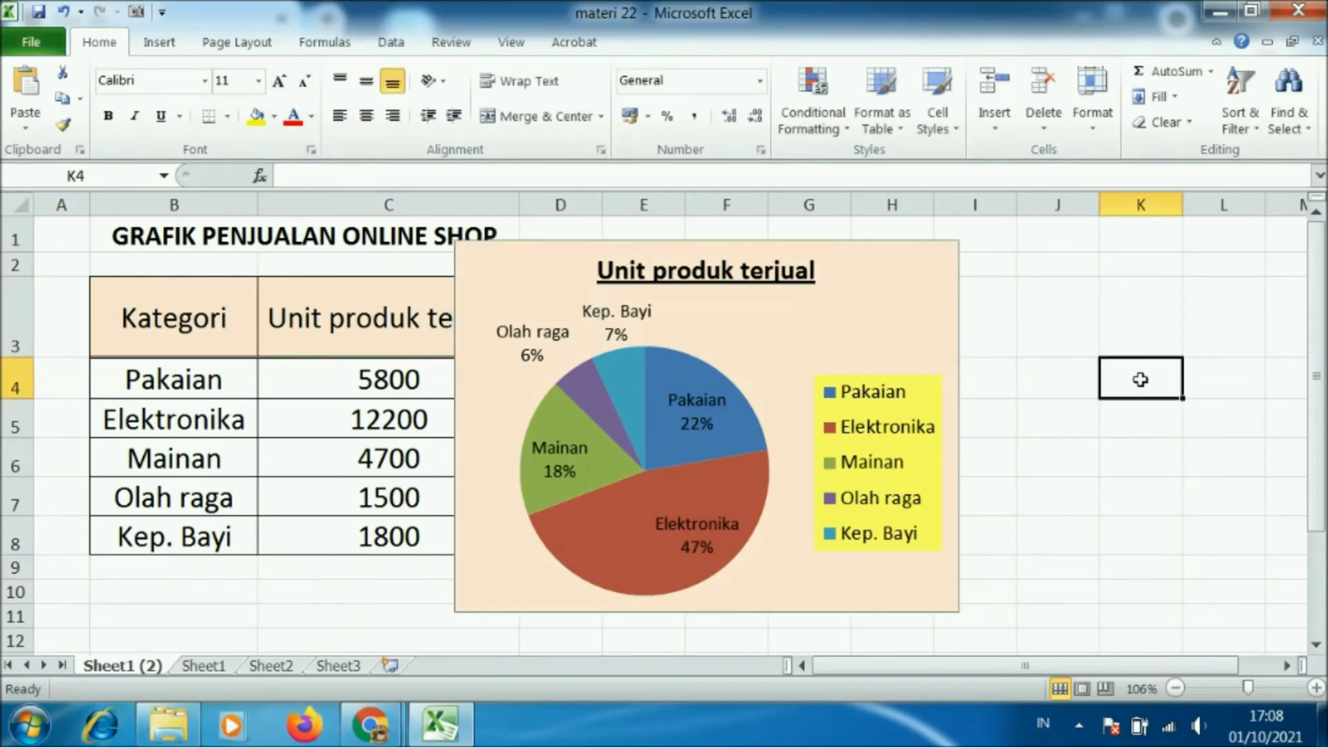